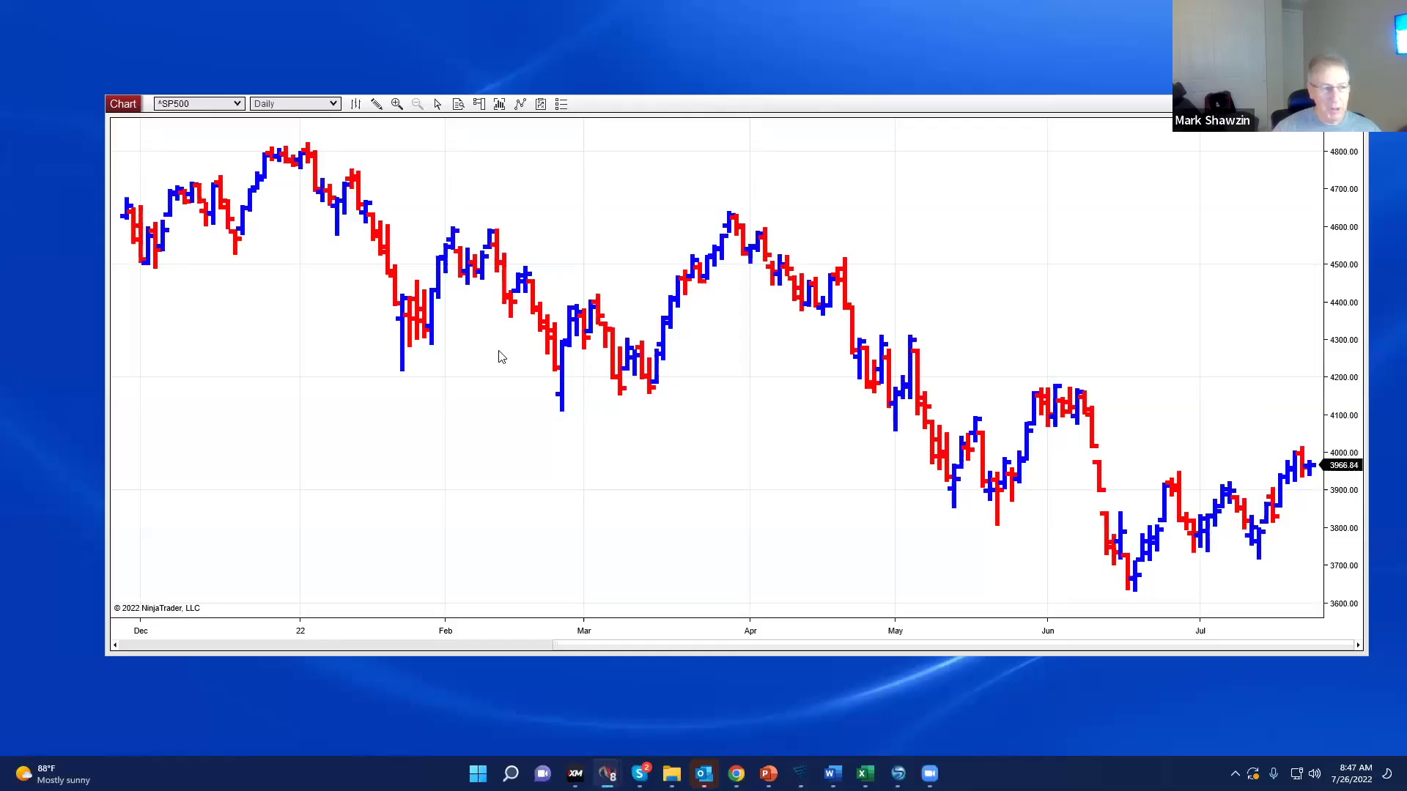
Set the ^SP500 chart to the one-week interval
click(334, 105)
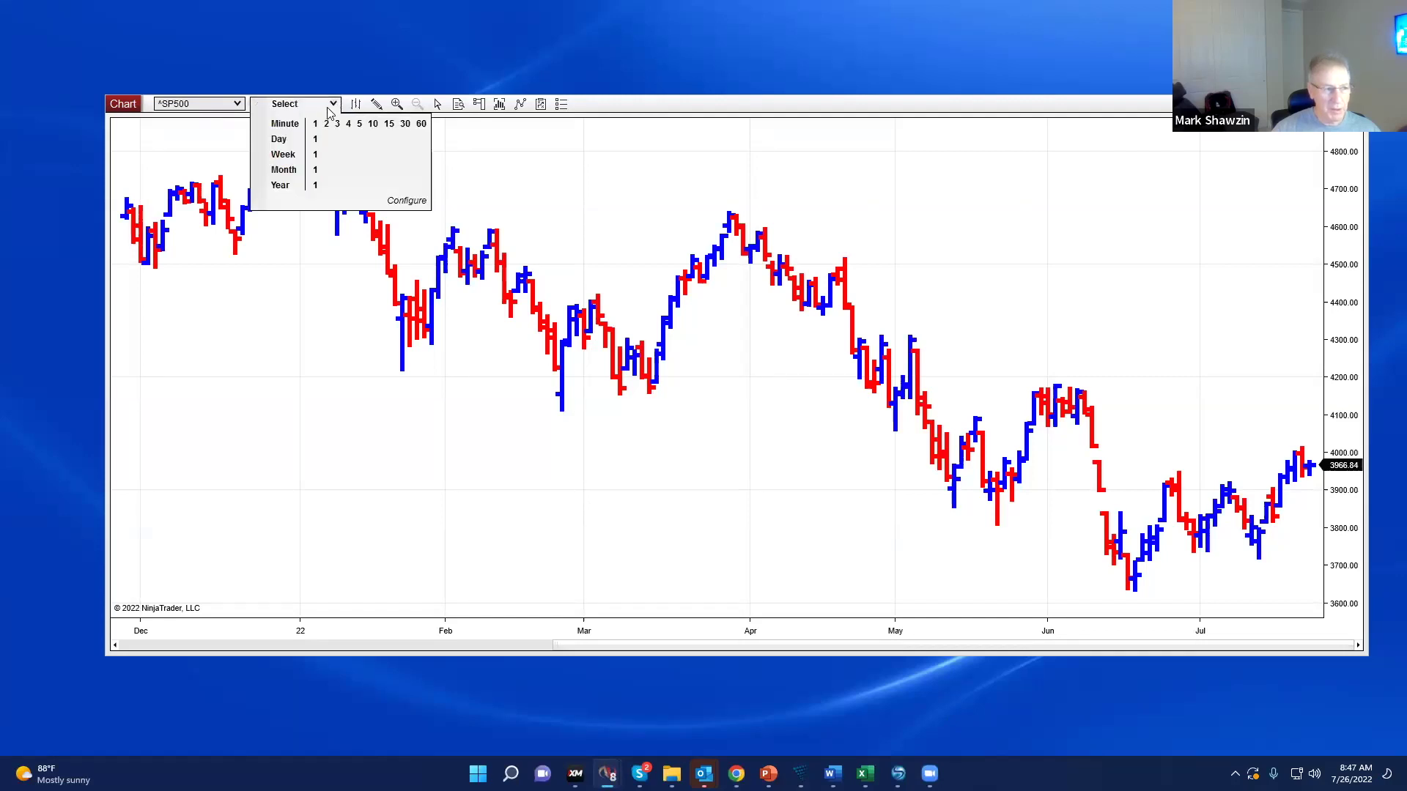
click(316, 155)
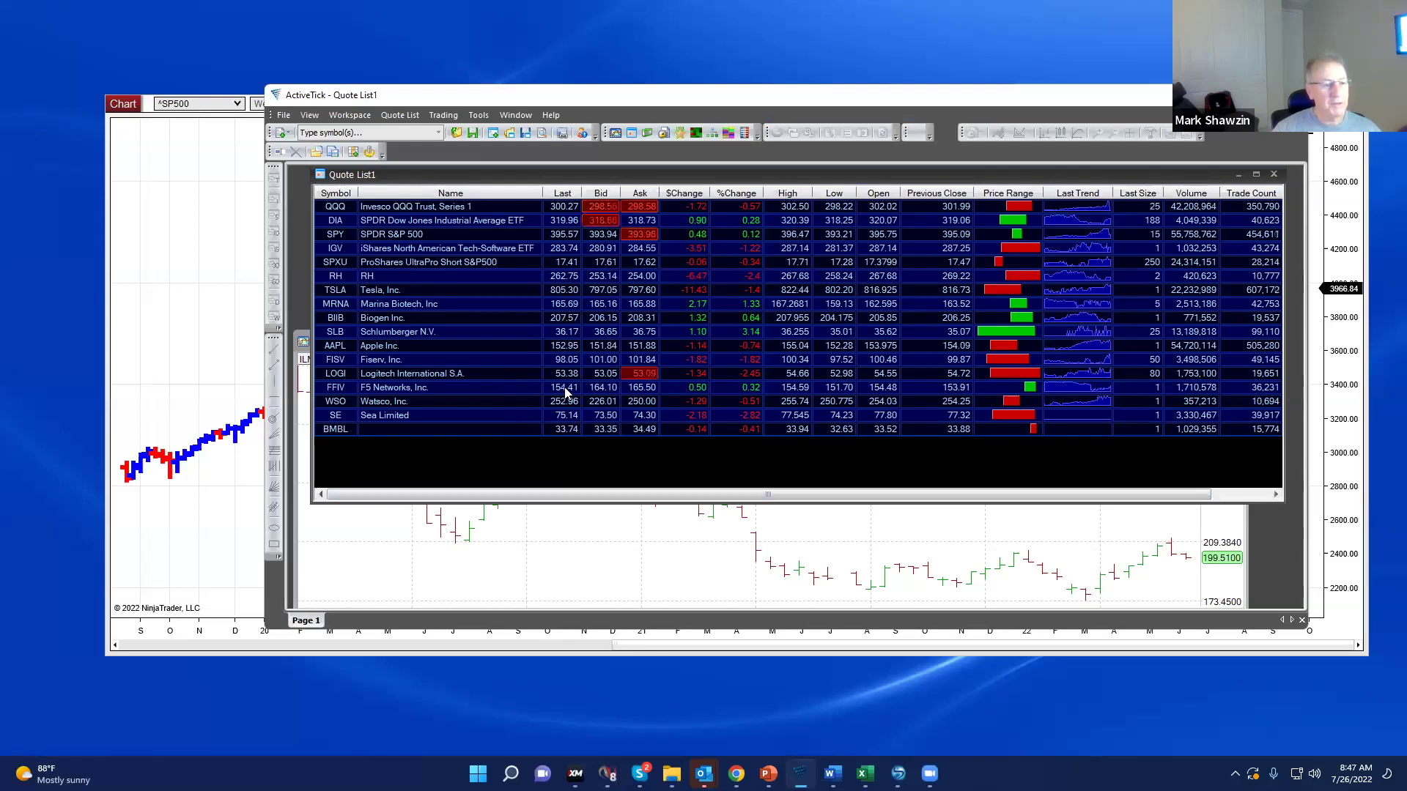
key(ctrl)
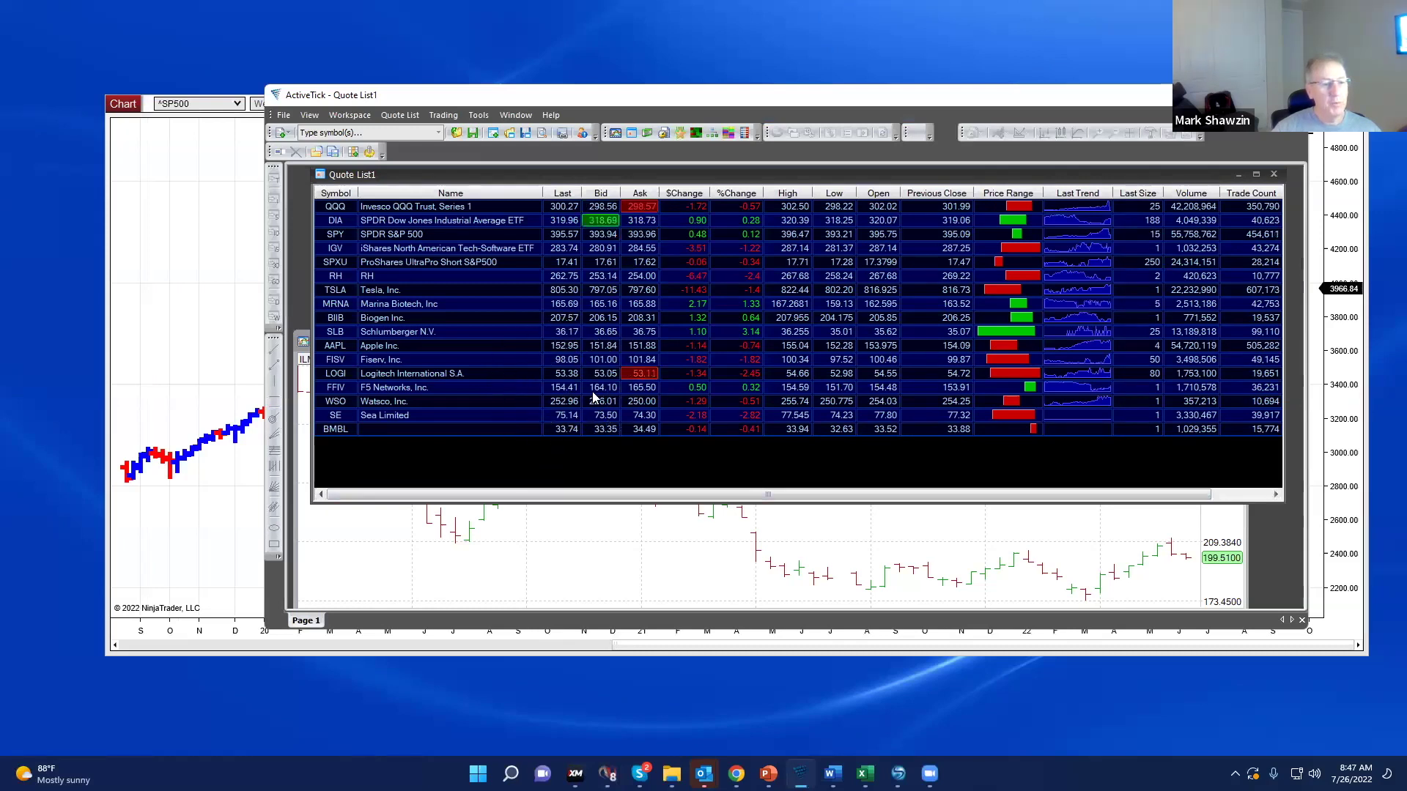
key(ctrl)
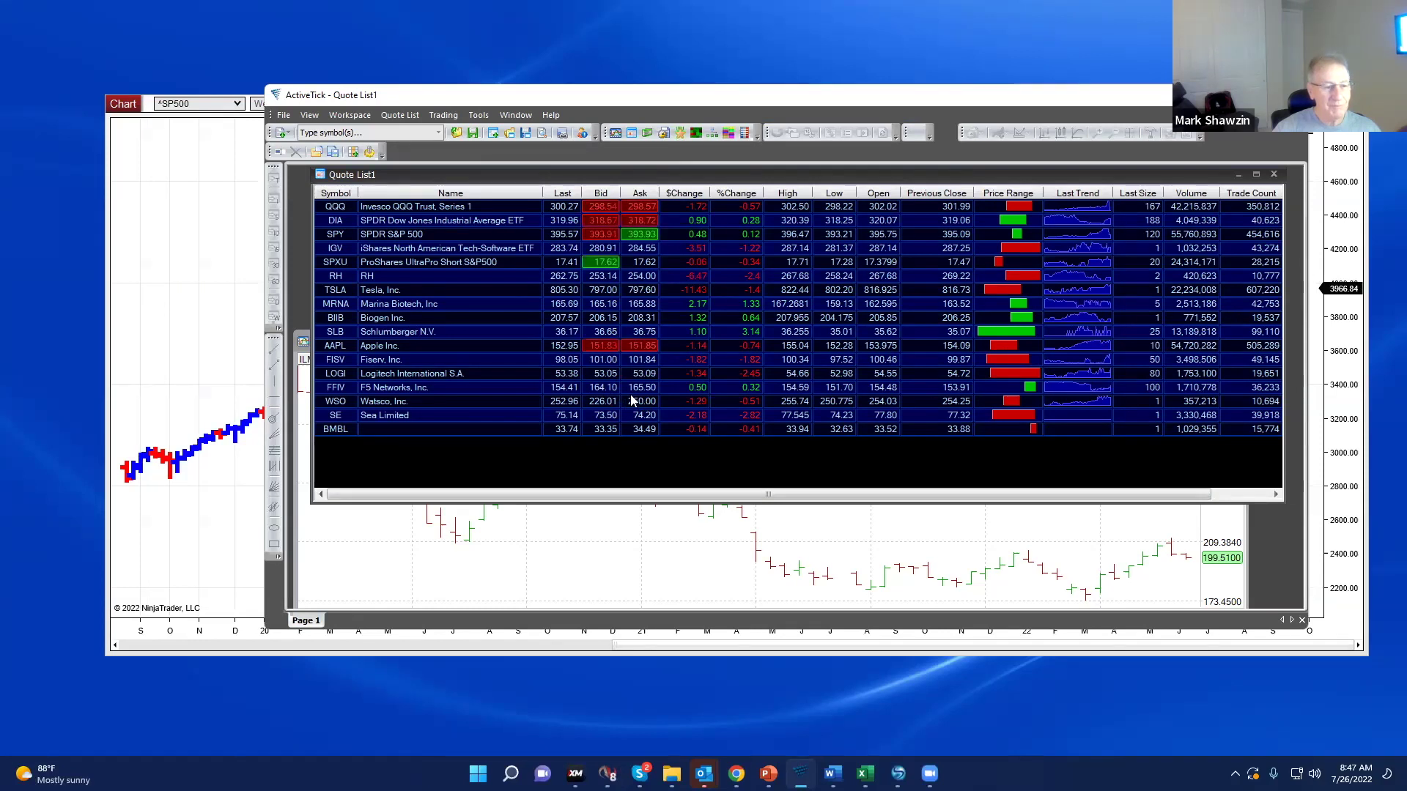
key(ctrl)
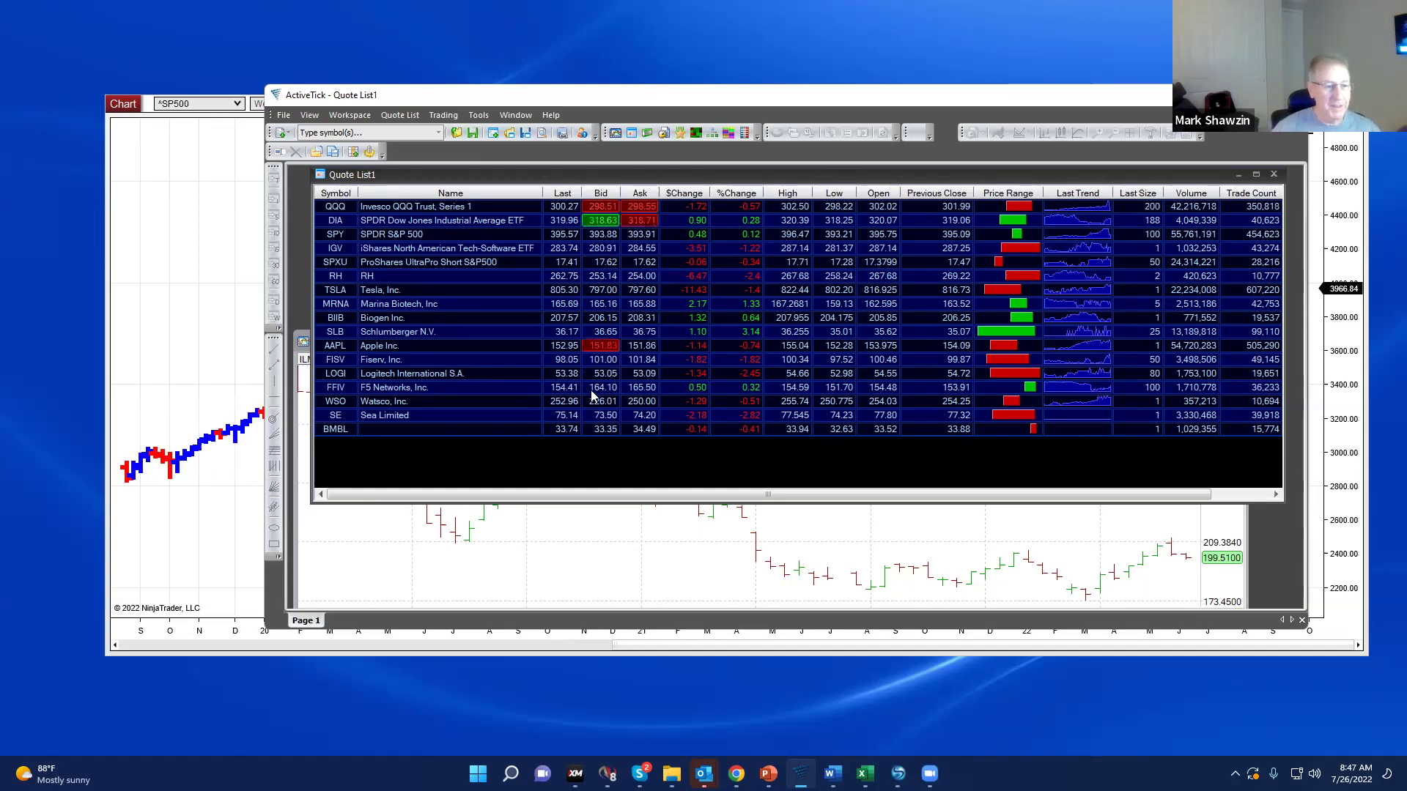
key(ctrl)
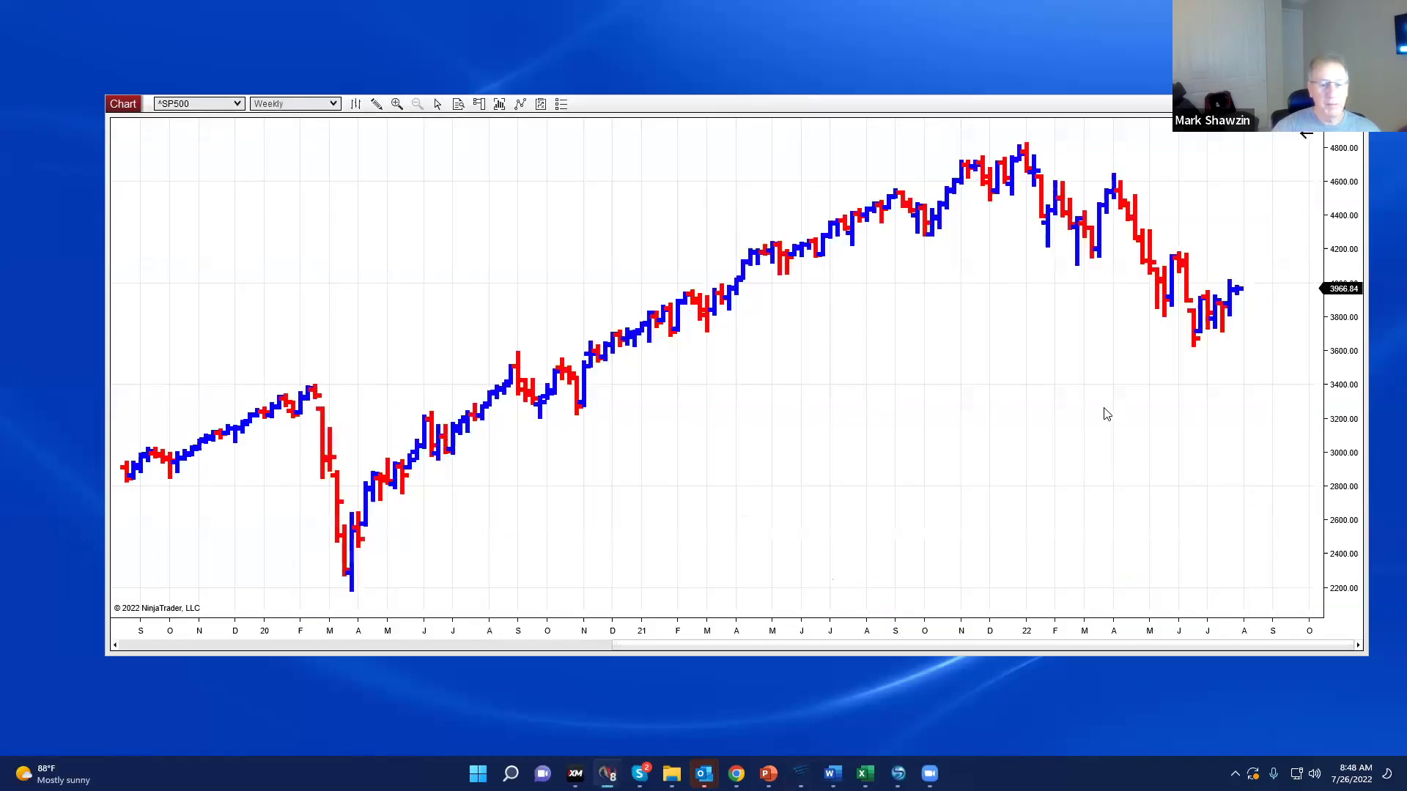
Capture the whole weekly ^SP500 chart window as a Snagit region screenshot
scroll(1056, 411, down, 2)
scroll(1021, 411, down, 2)
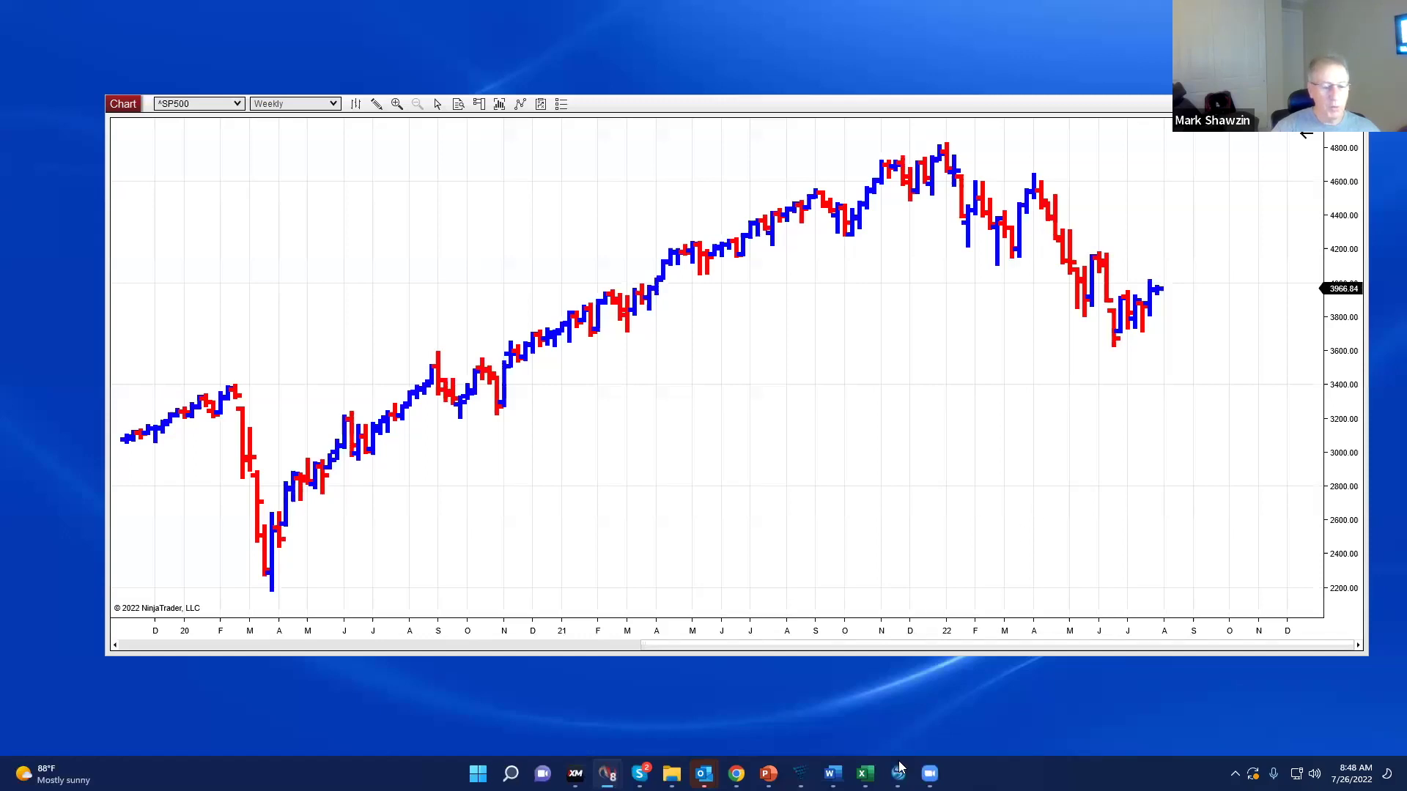
mouse_move(900, 769)
click(900, 722)
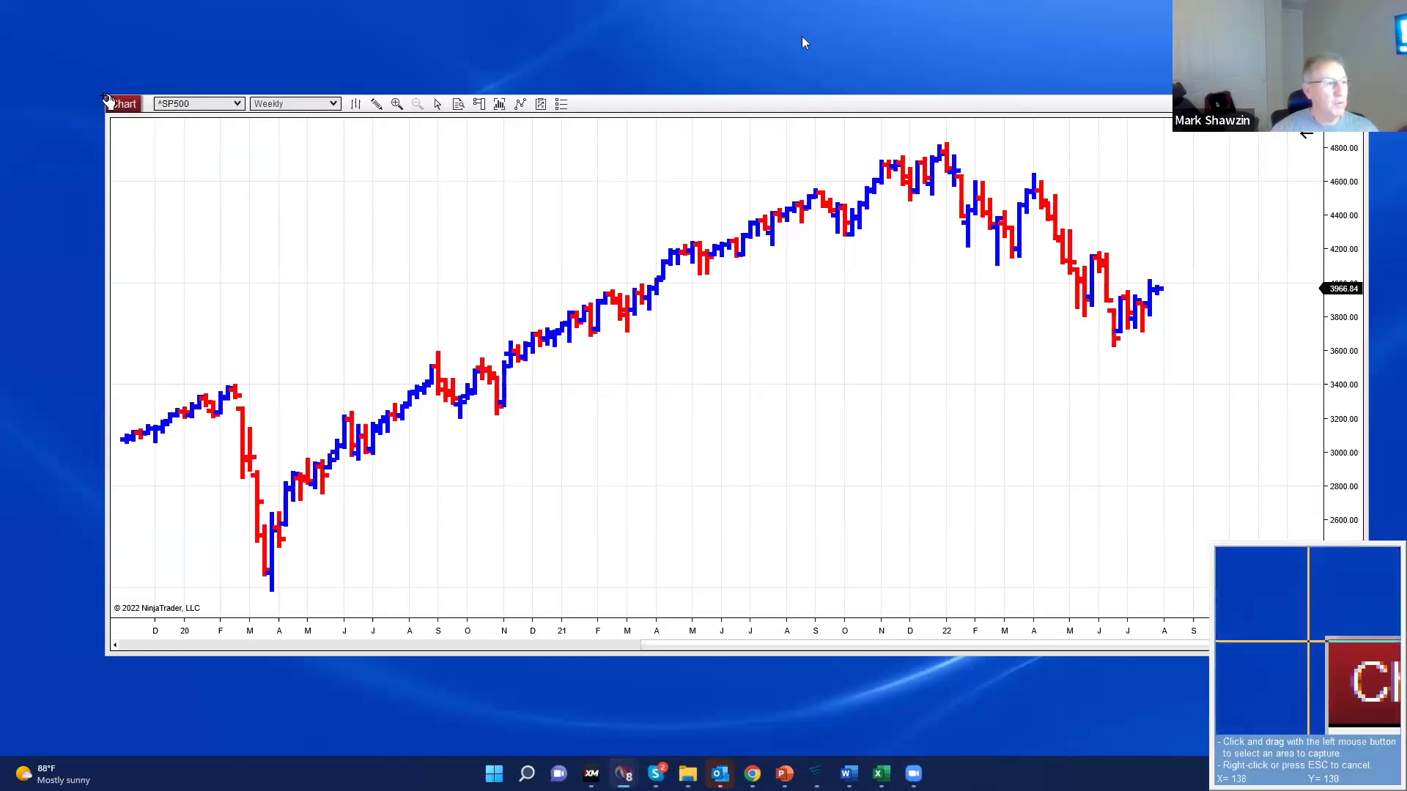
drag(109, 96, 1354, 648)
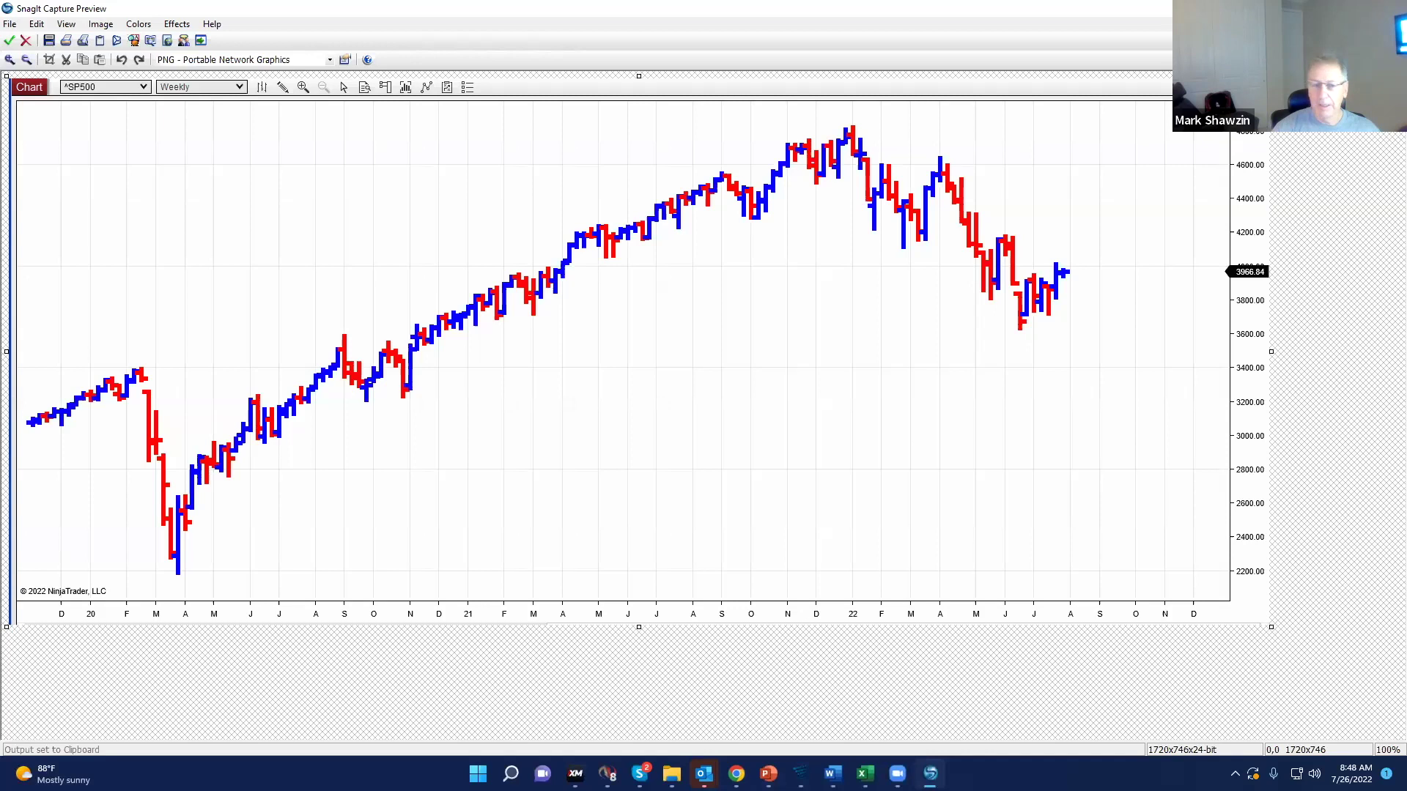
Mark the early and spring 2022 peaks with blue arcs and draw a near-horizontal support line from mid-2021 to July 2022
mouse_move(802, 142)
mouse_down()
mouse_move(880, 129)
mouse_move(976, 170)
mouse_up()
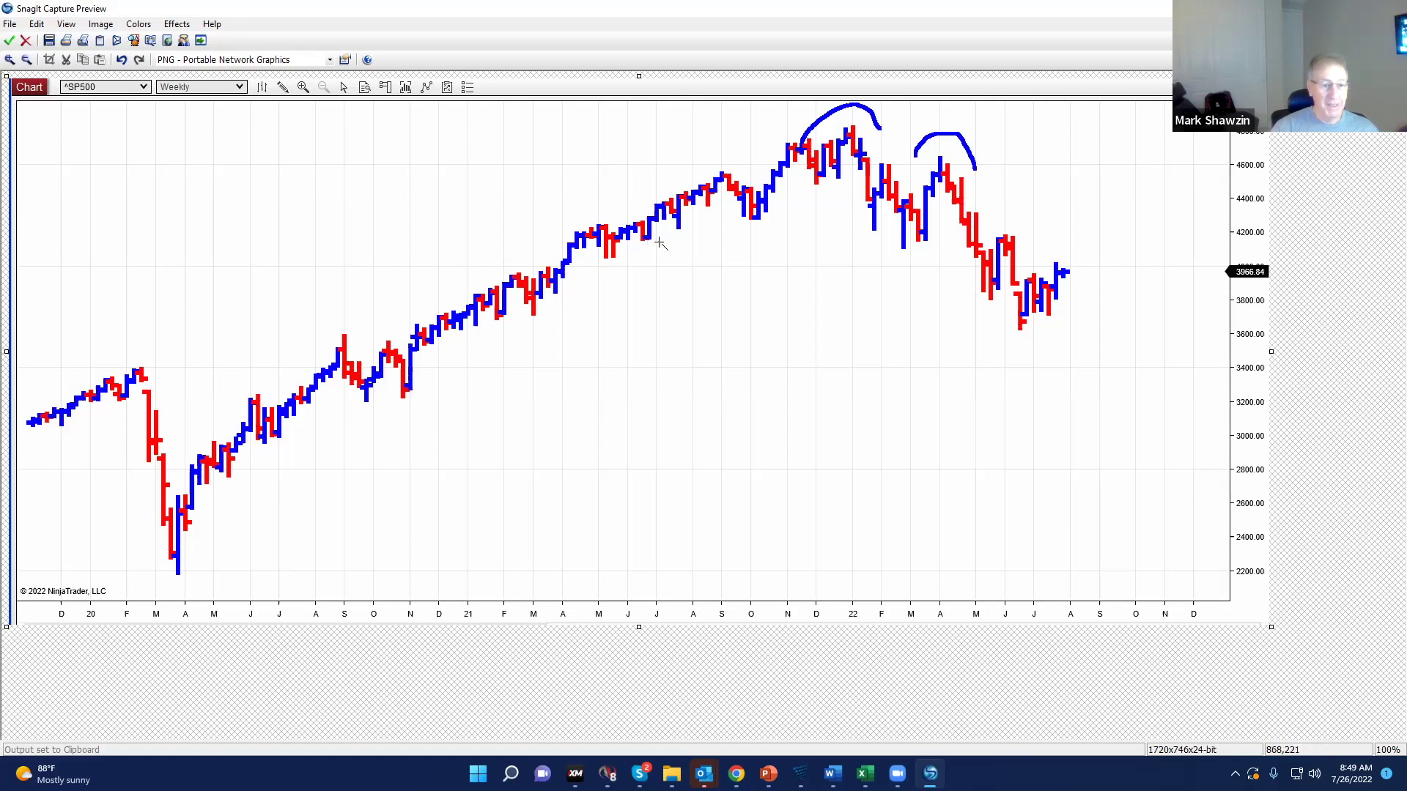
drag(646, 240, 1060, 252)
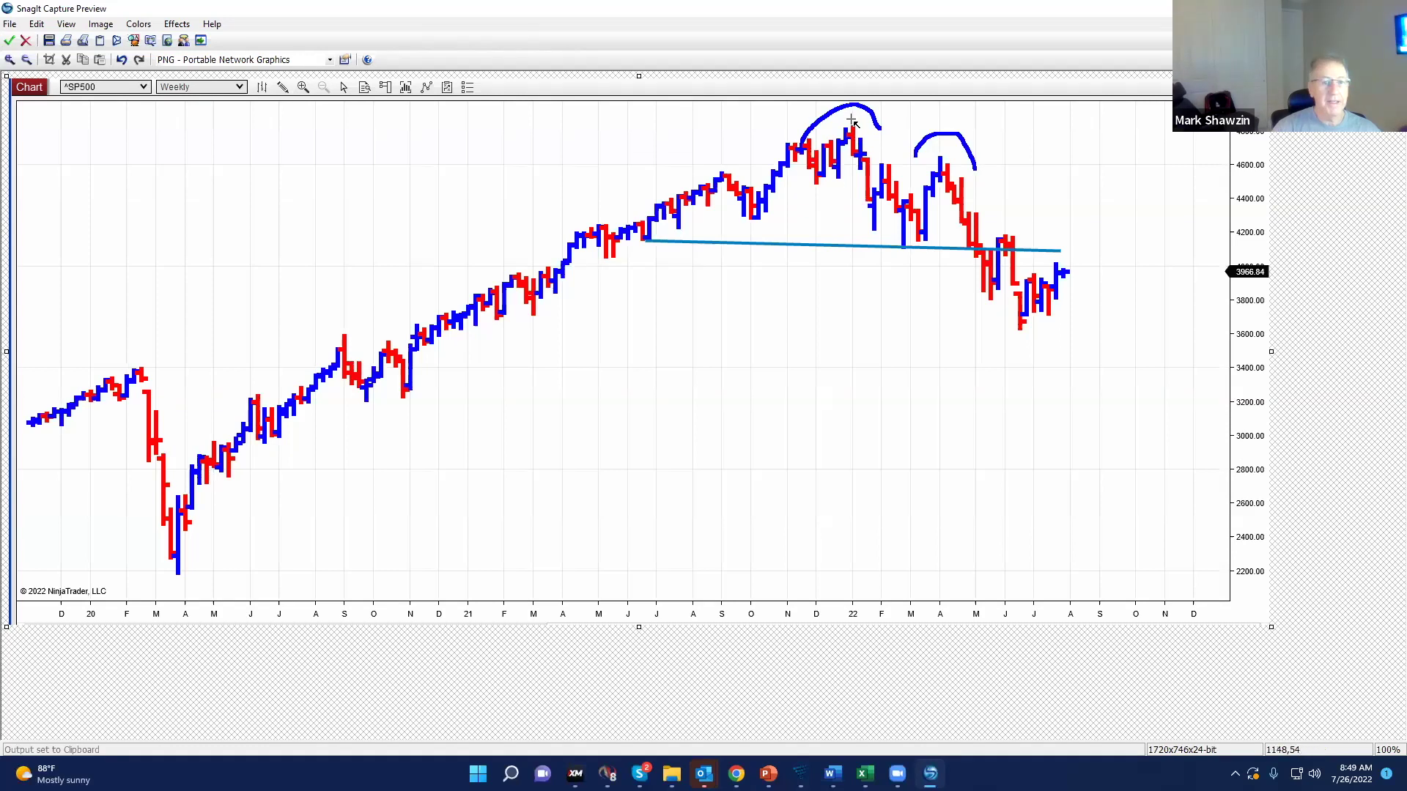
Draw a green arrow down from the January 2022 peak to about 2450, and undo it
drag(851, 119, 855, 529)
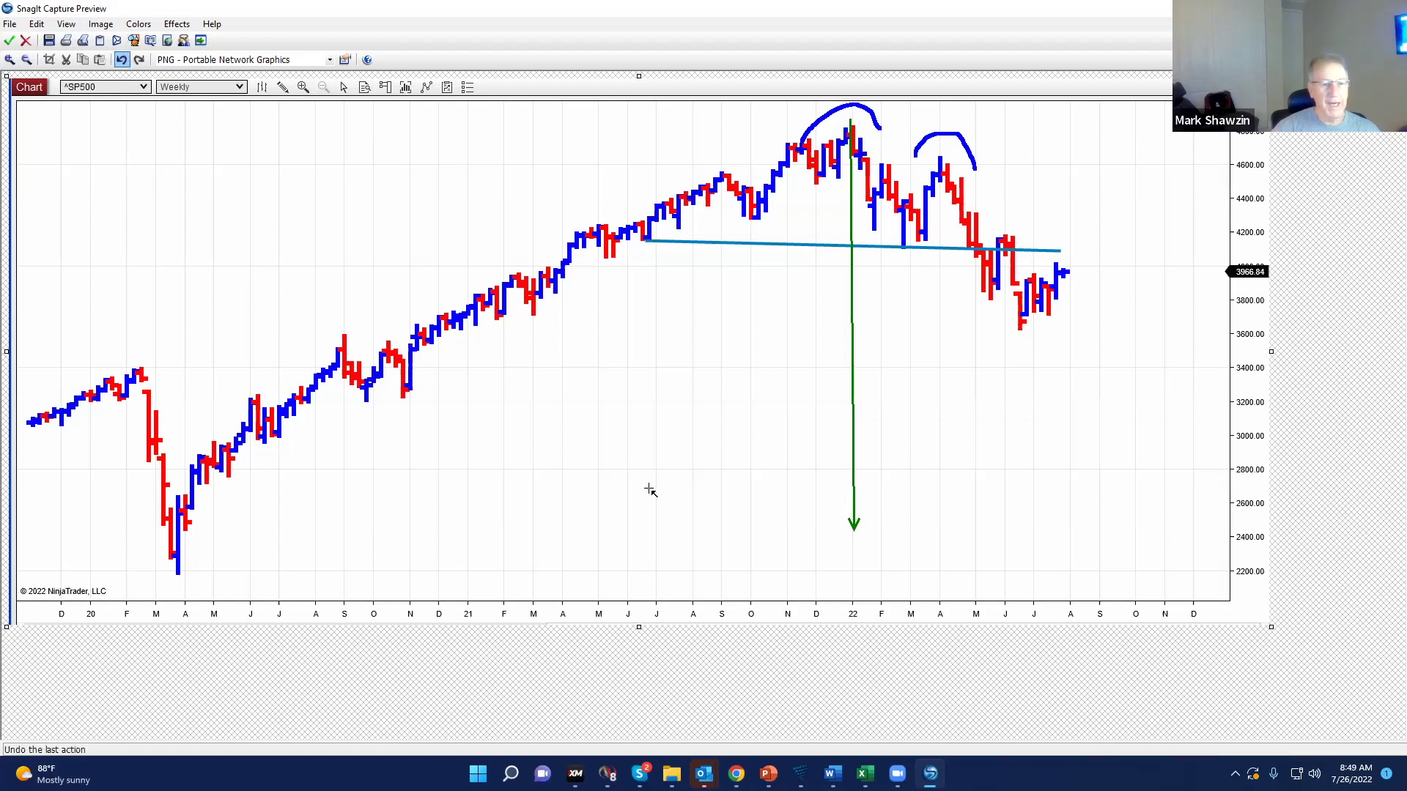
key(ctrl+z)
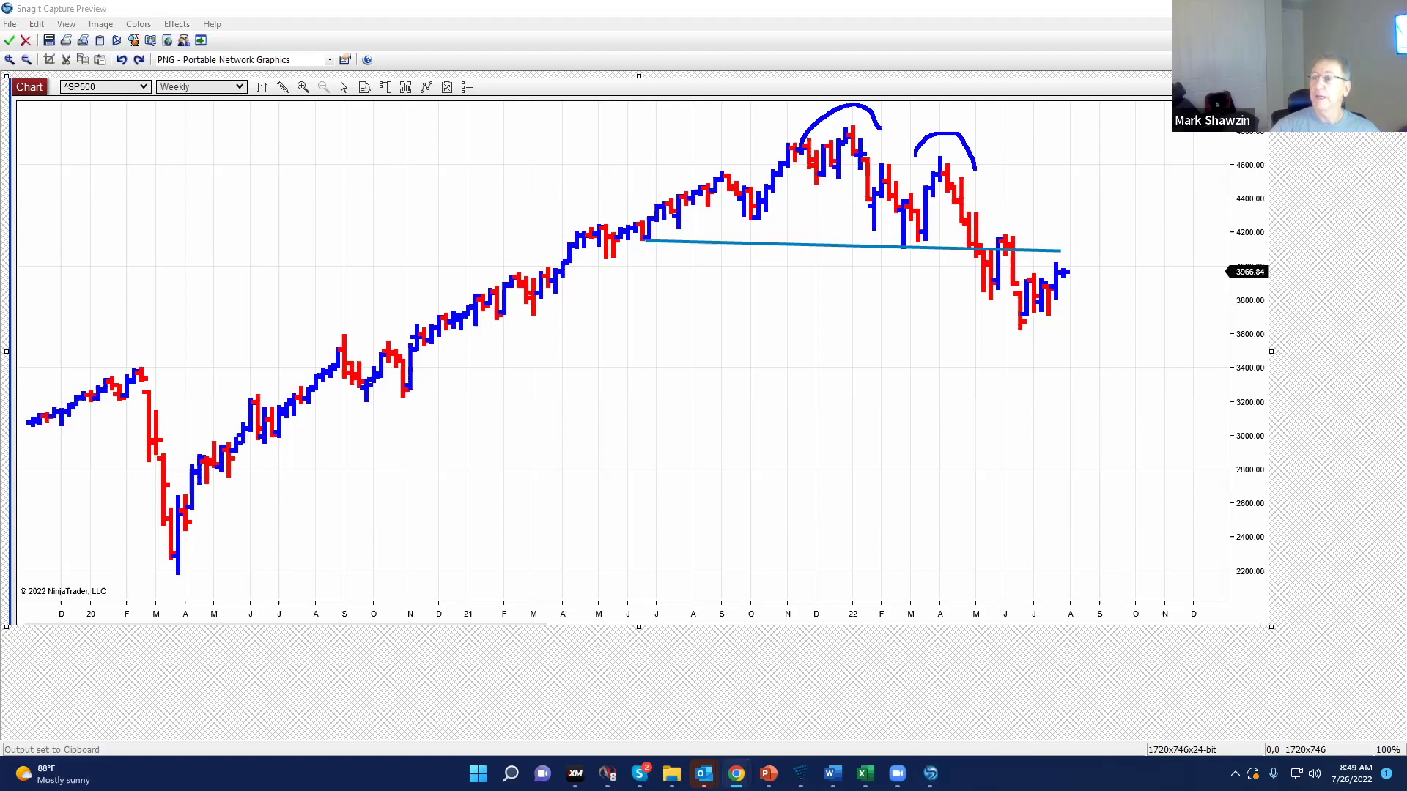
Switch to Chrome and view the FRED Personal Saving Rate graph in a maximized window
click(737, 773)
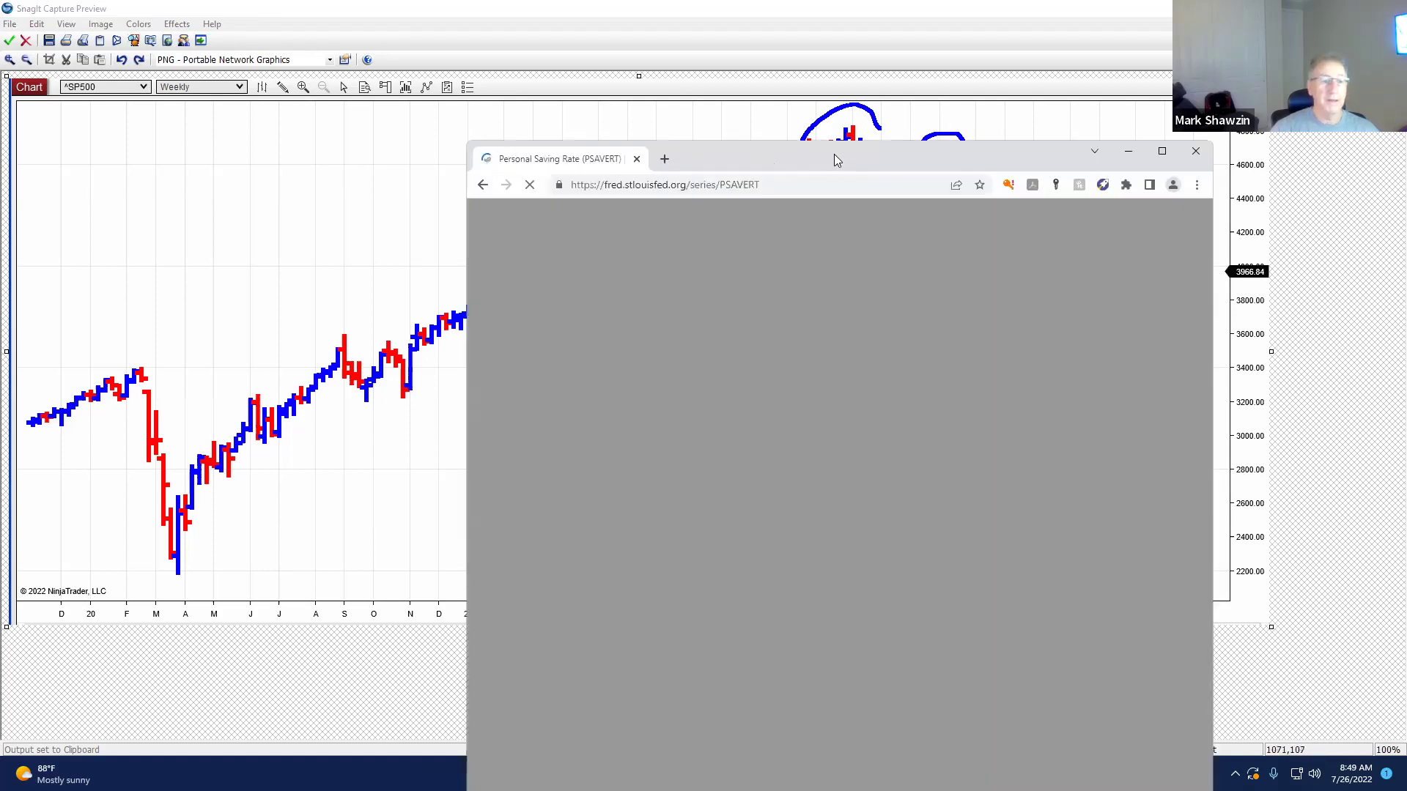
click(1161, 150)
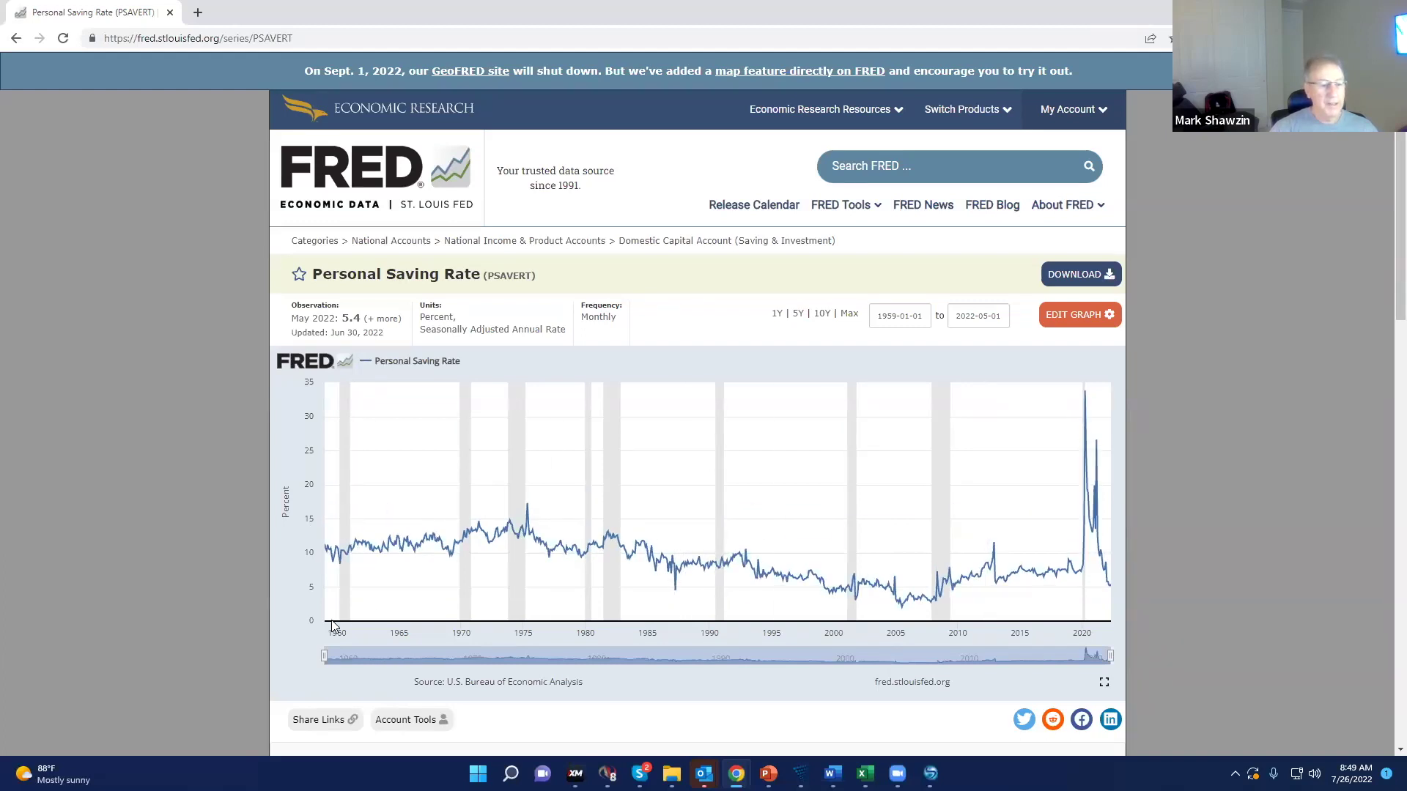
click(450, 567)
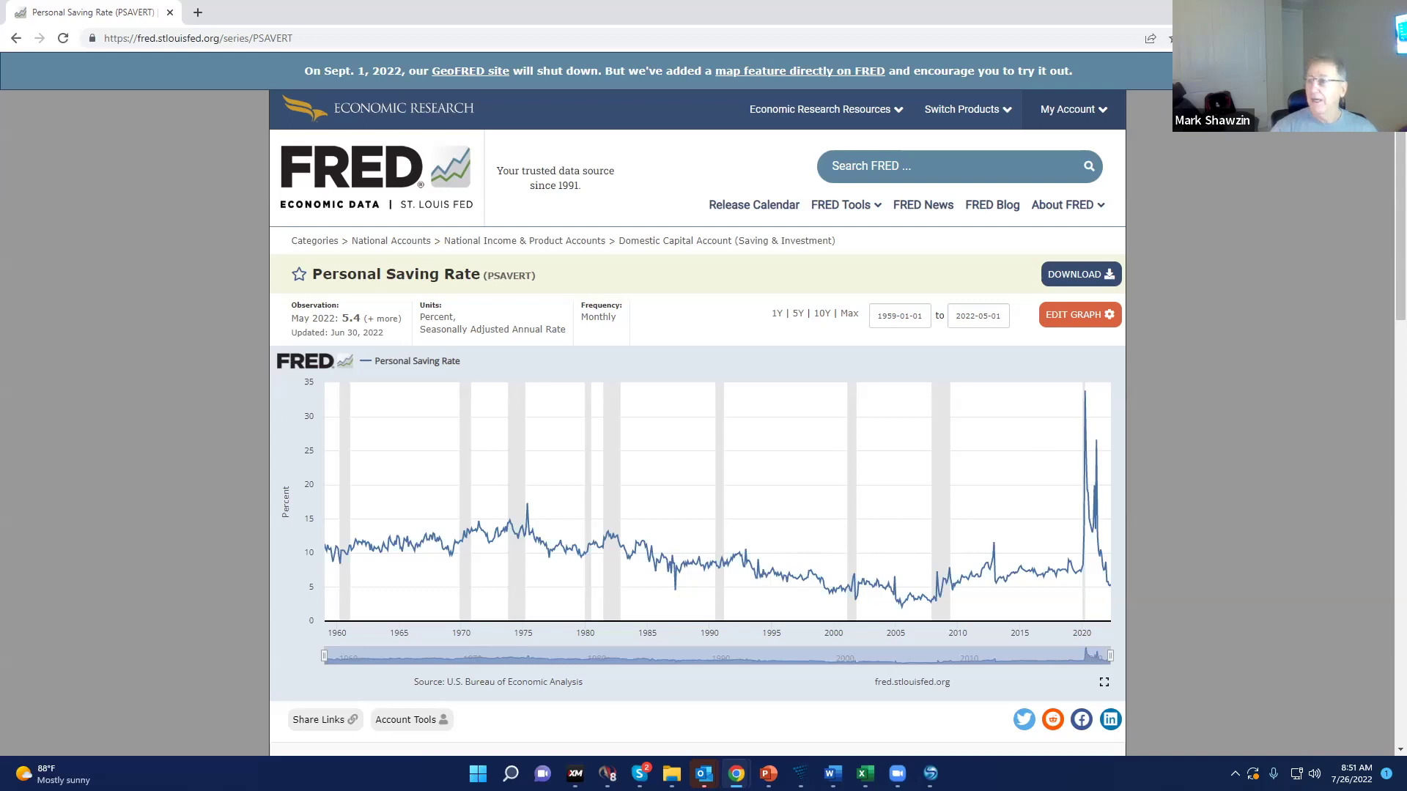
Dock the FRED Blog labor productivity growth tab beside the Personal Saving Rate tab
click(551, 15)
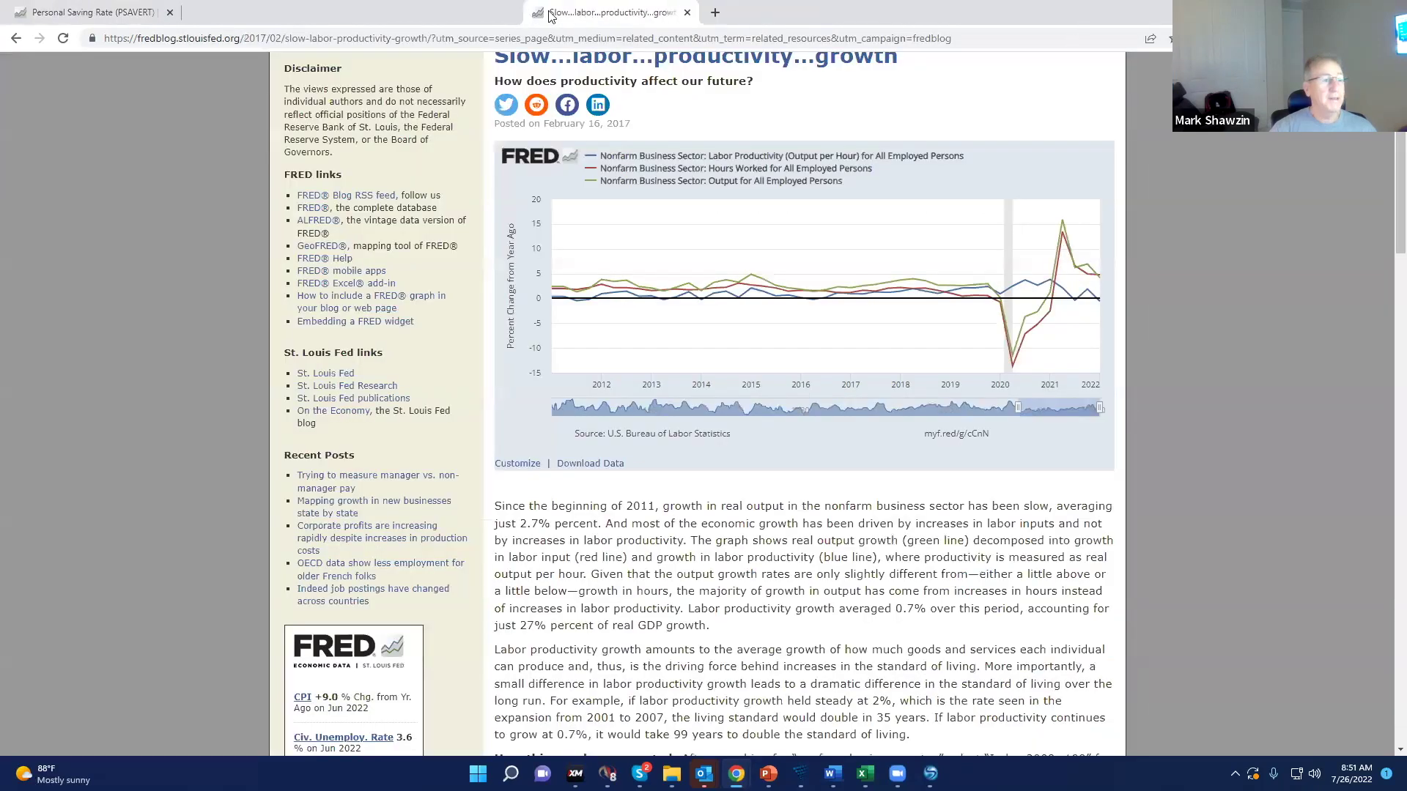
drag(551, 15, 557, 22)
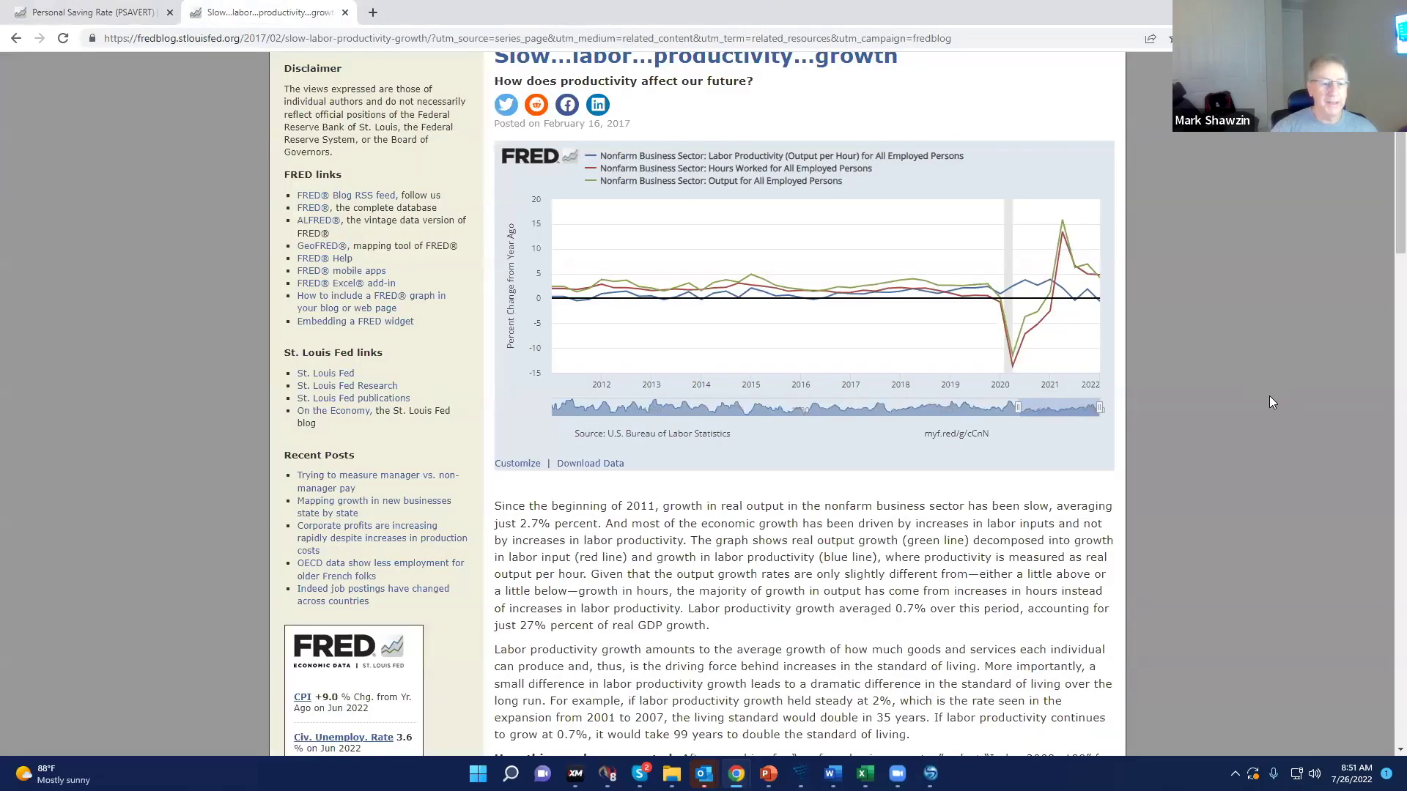
Examine the FRED Blog graph of nonfarm labor productivity, hours worked and output, along with the text below it
scroll(1282, 418, up, 3)
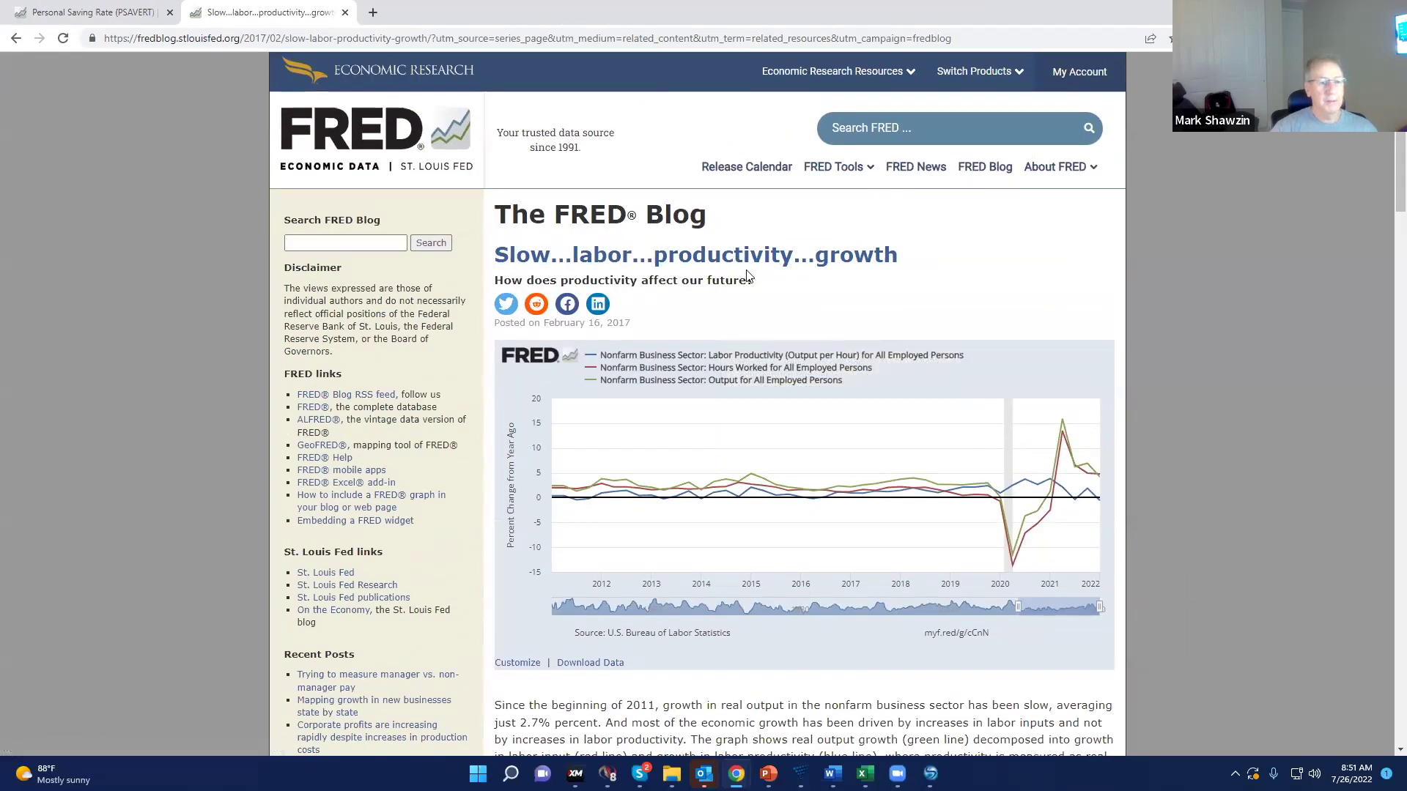
scroll(1288, 458, down, 2)
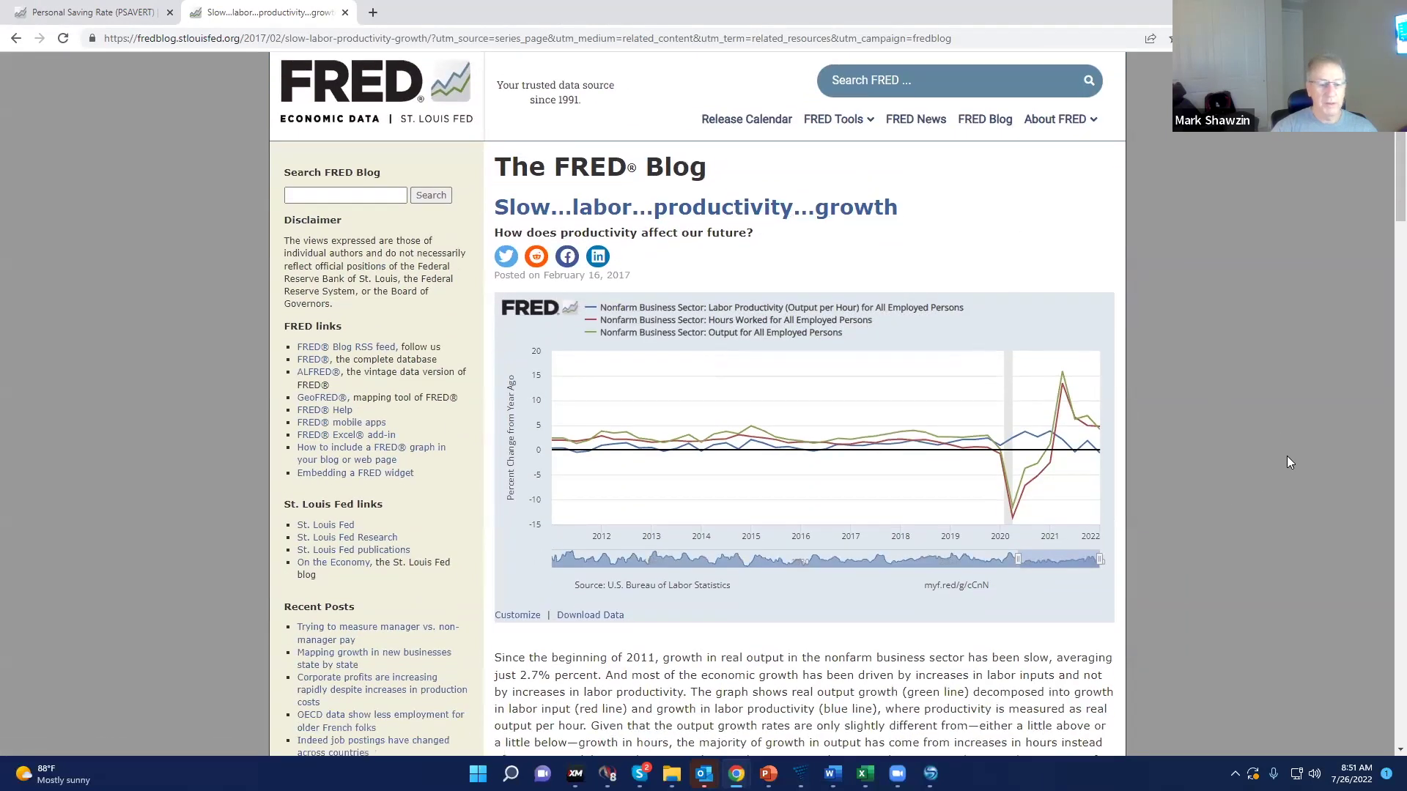
scroll(1287, 456, down, 2)
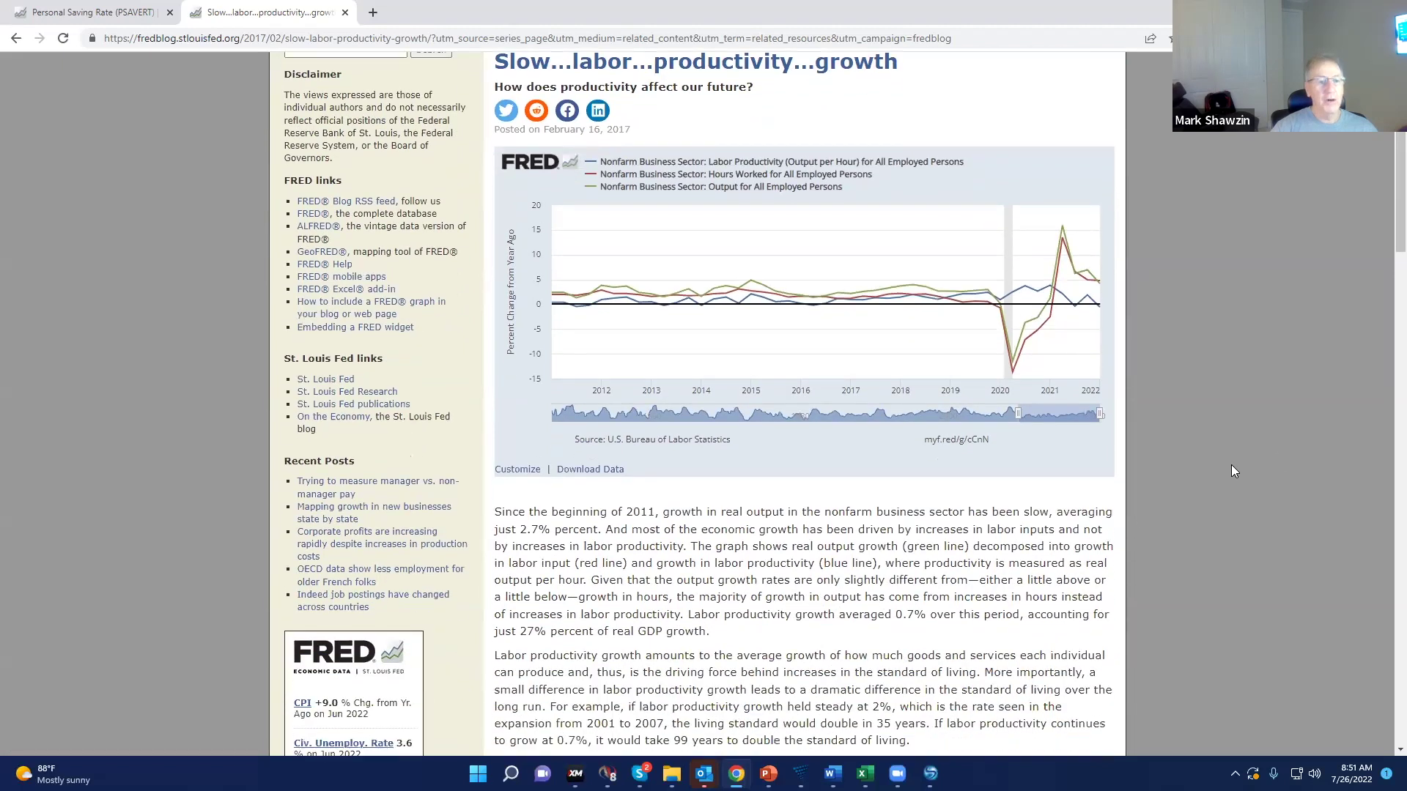
scroll(1232, 471, up, 1)
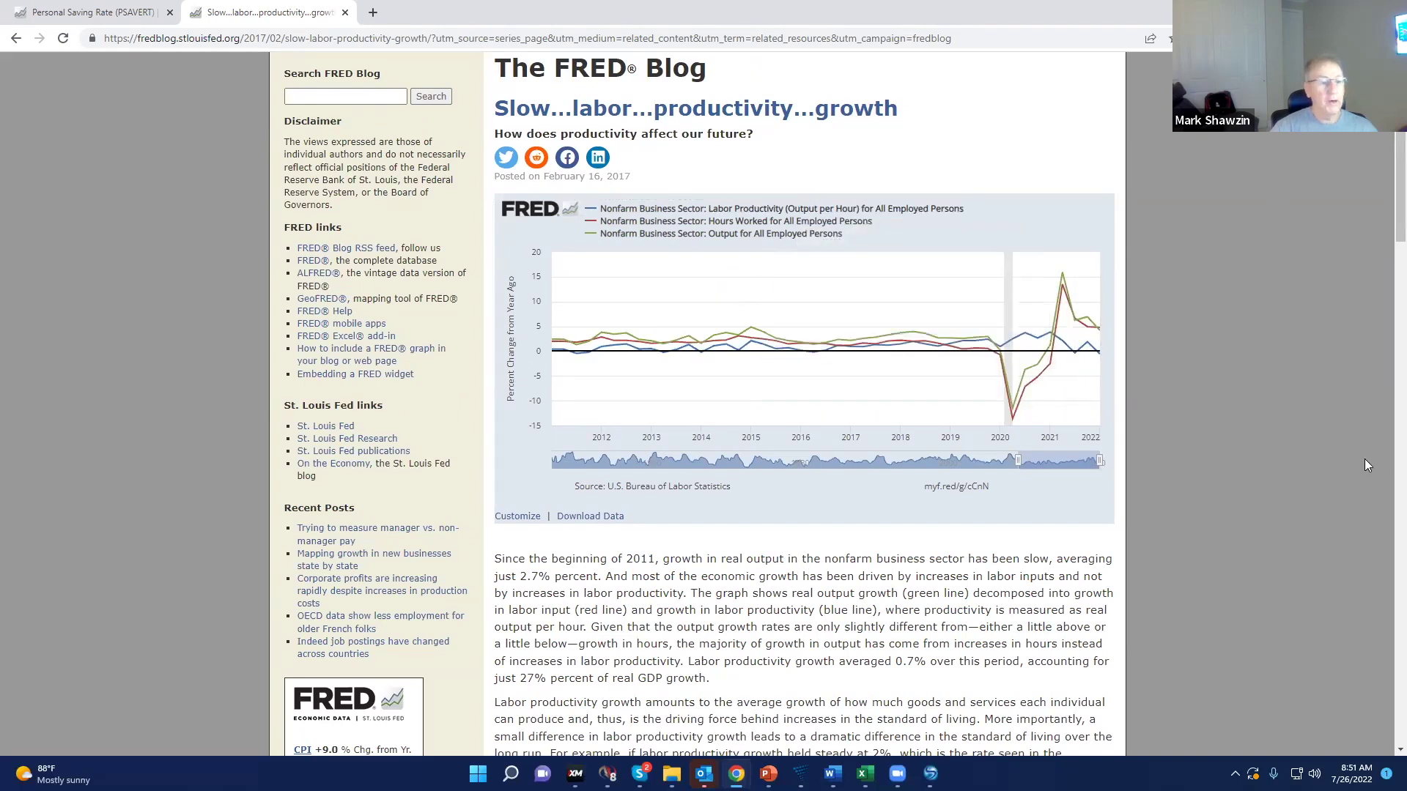
mouse_move(1093, 388)
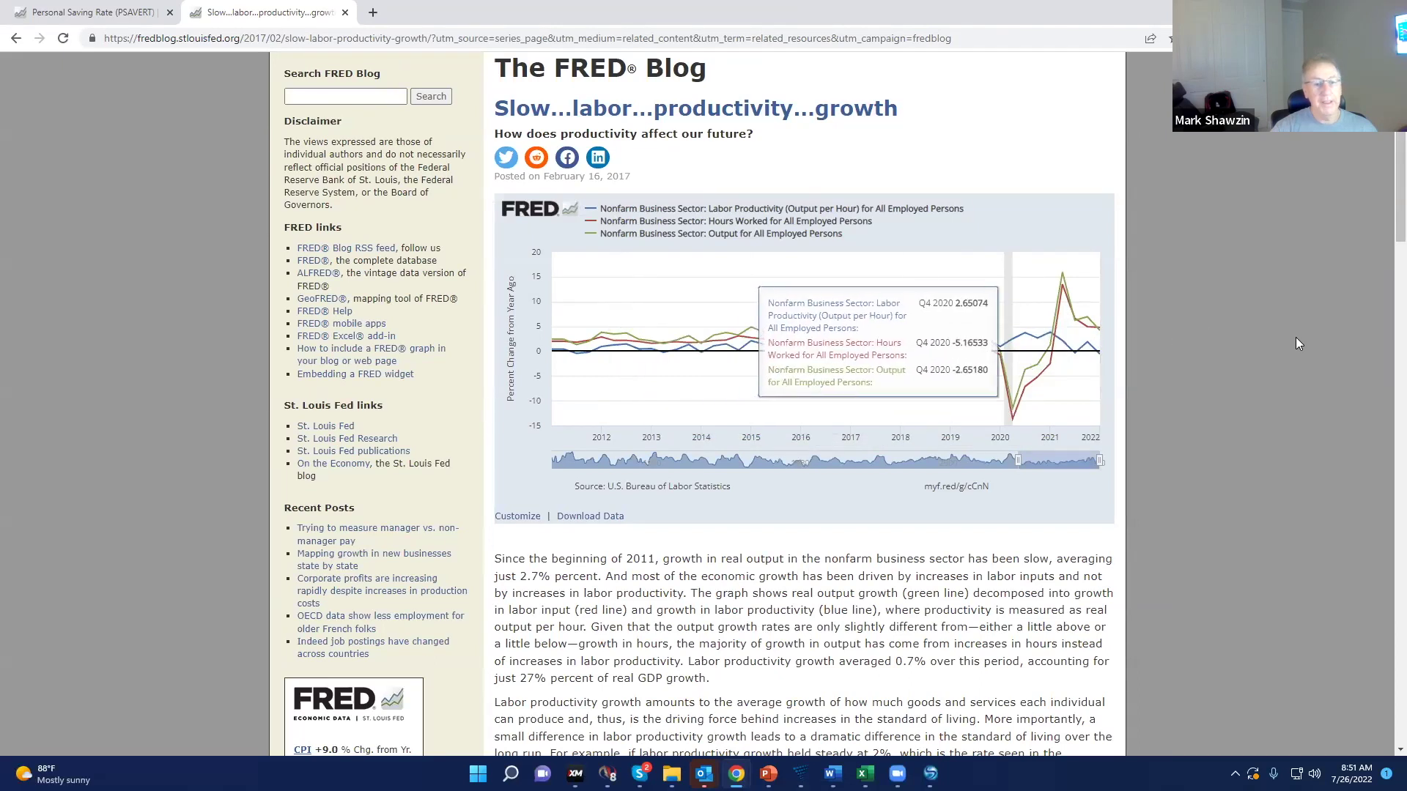
scroll(1198, 320, down, 1)
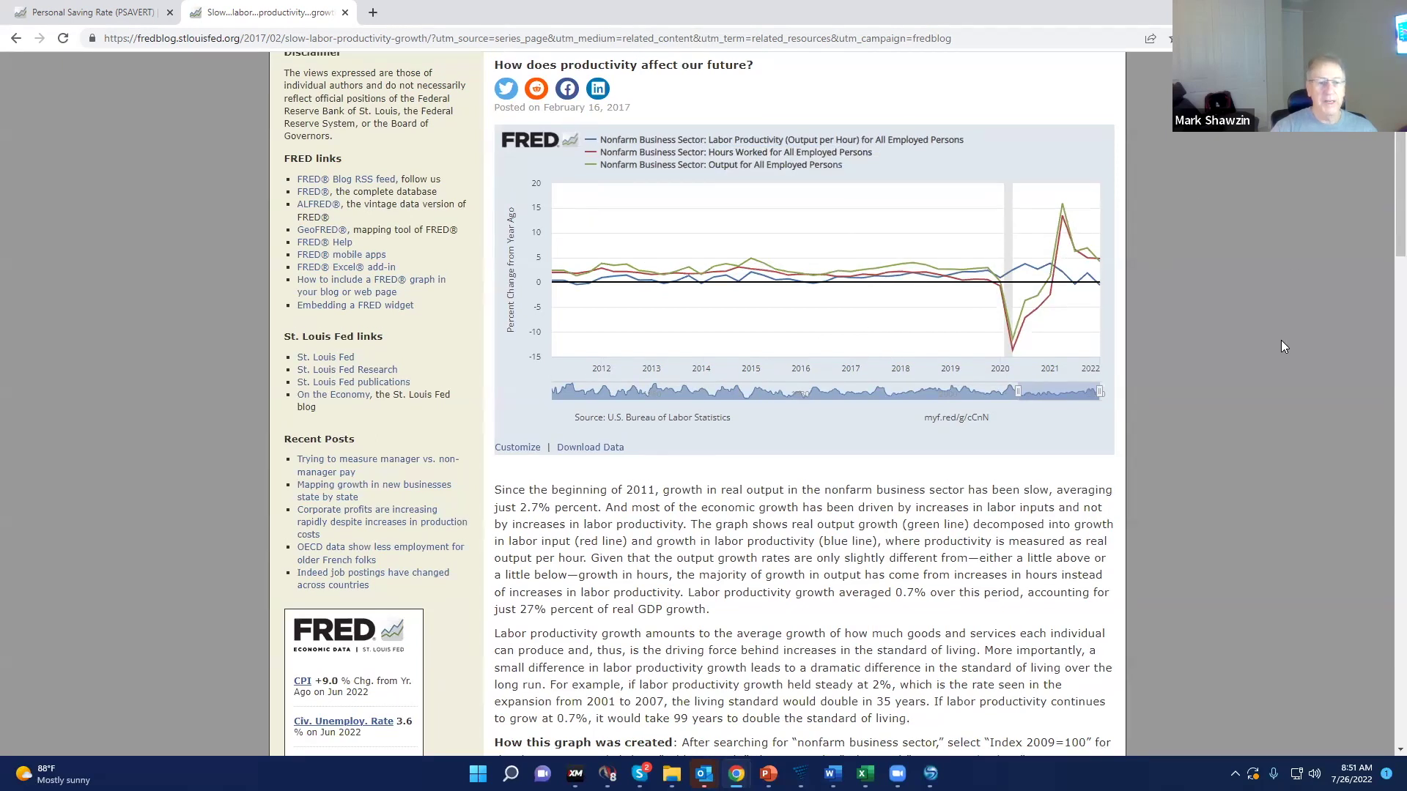
scroll(1283, 345, up, 1)
scroll(1288, 347, down, 1)
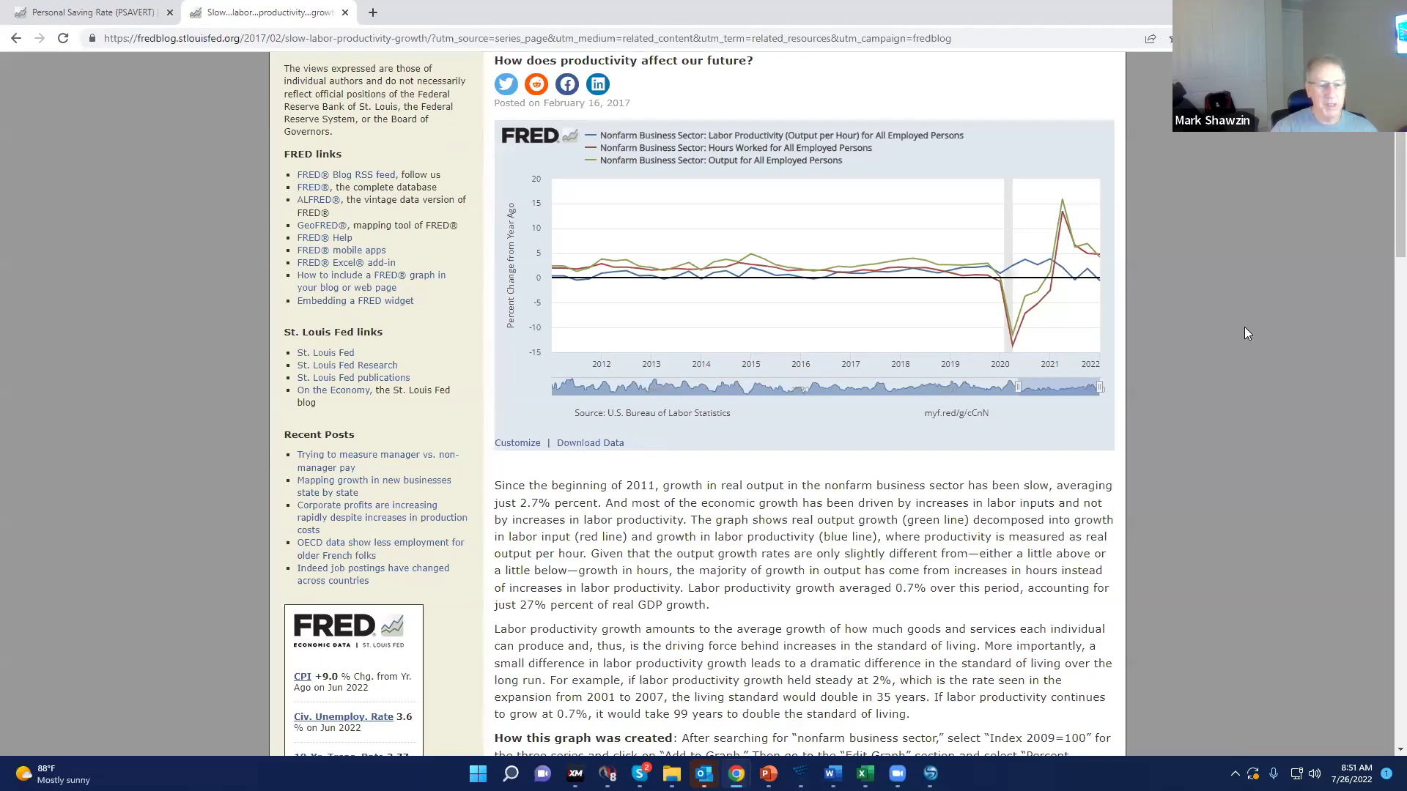
scroll(1245, 328, down, 1)
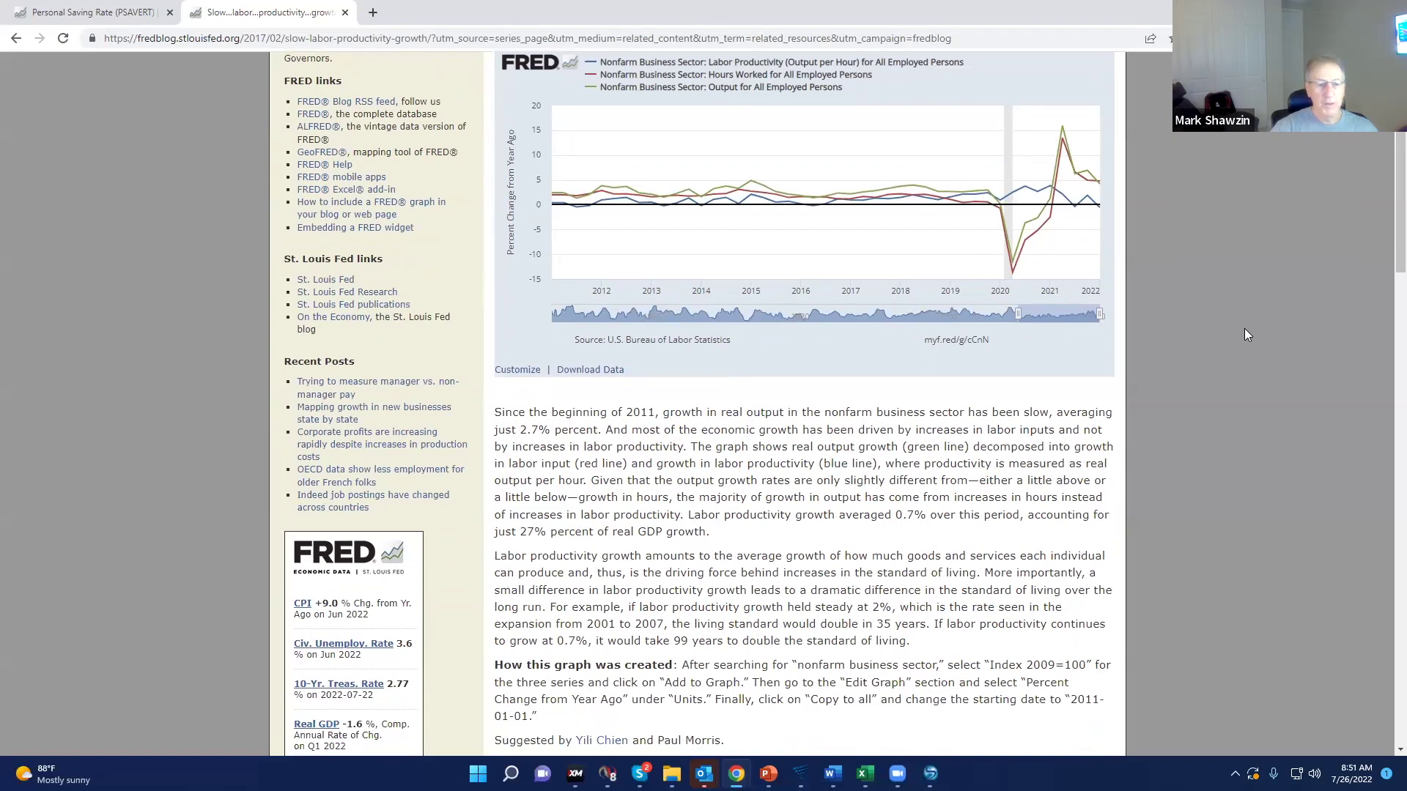
scroll(1244, 328, up, 1)
scroll(1248, 335, down, 1)
mouse_move(1085, 211)
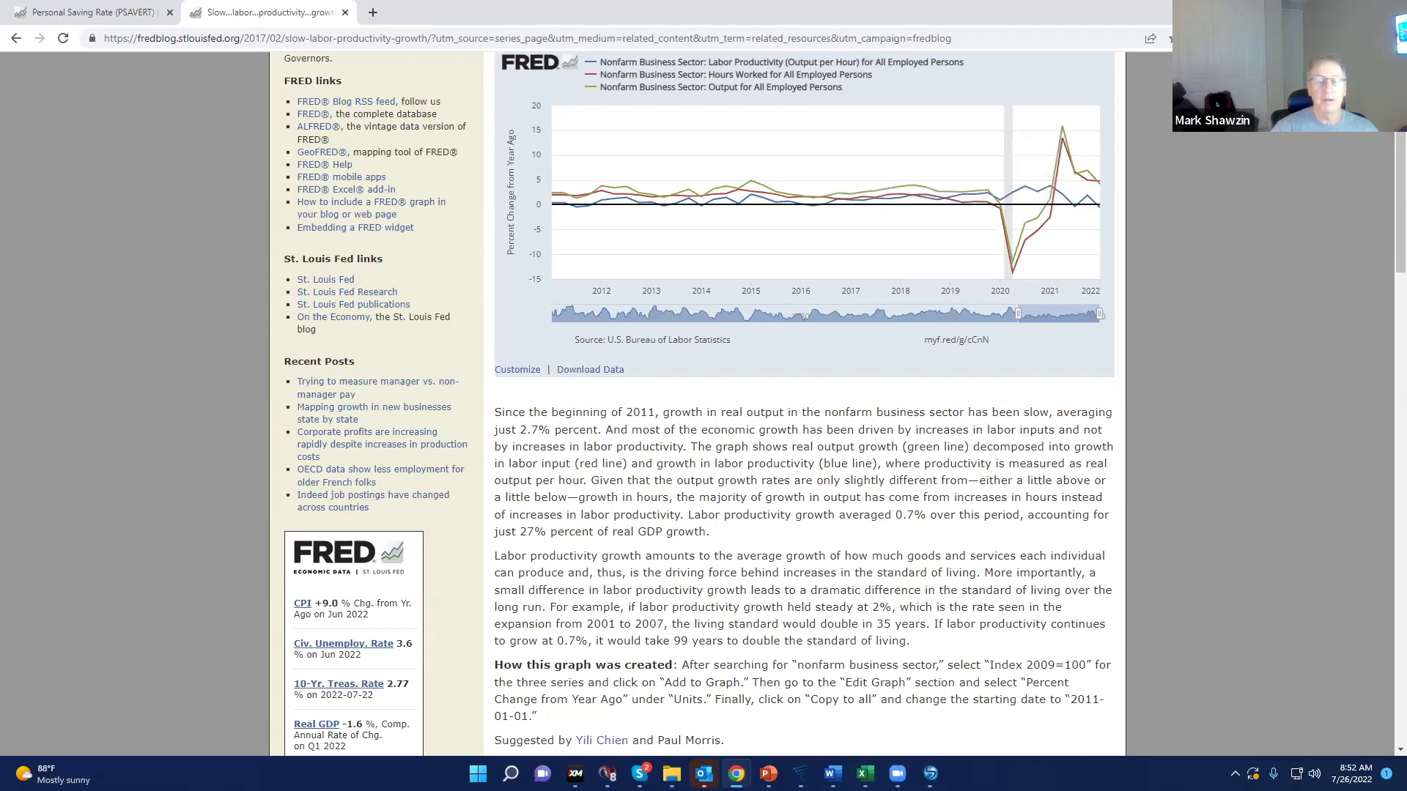
Switch to the NinjaTrader ^SP500 chart window and change its instrument to WMT
key(alt+Tab)
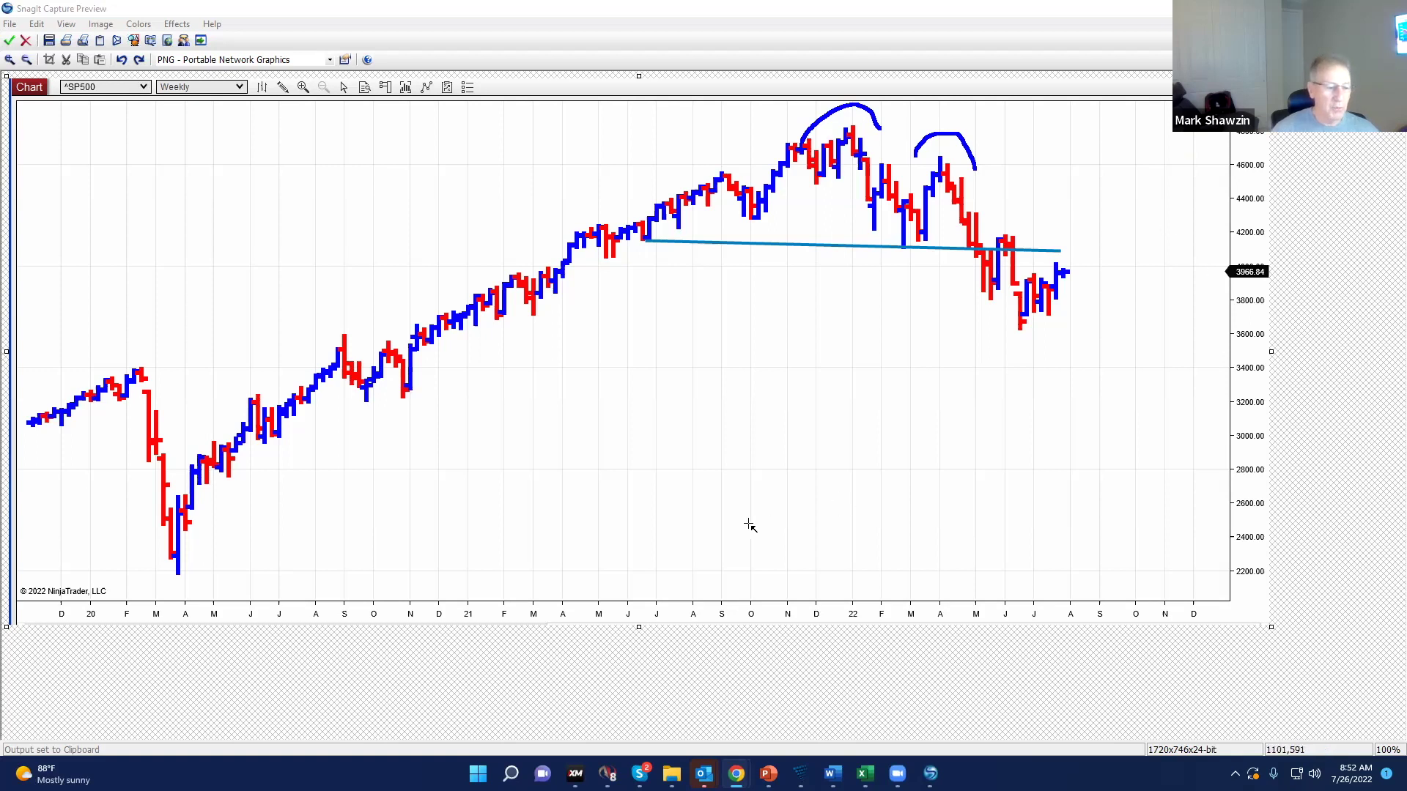
mouse_move(608, 776)
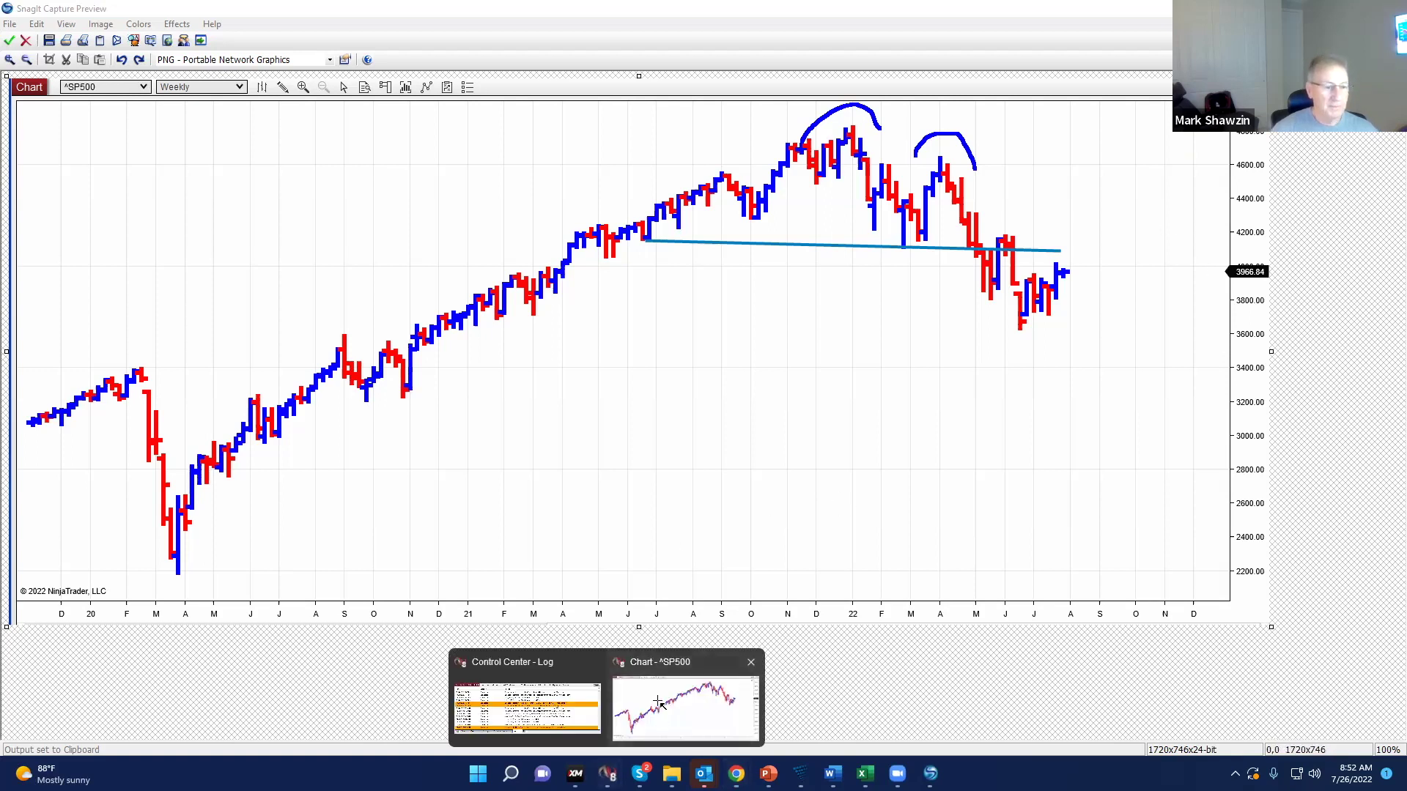
click(708, 697)
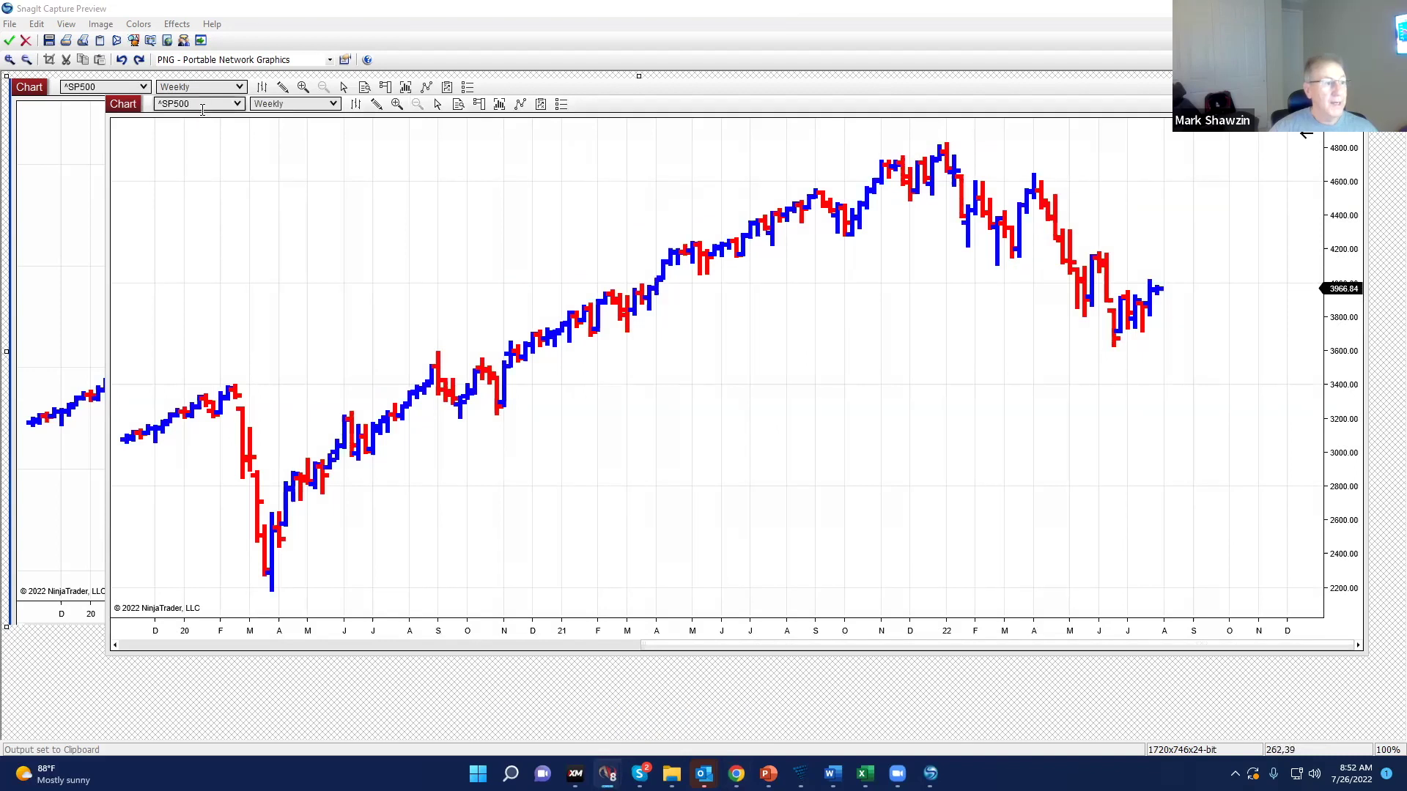
double_click(203, 106)
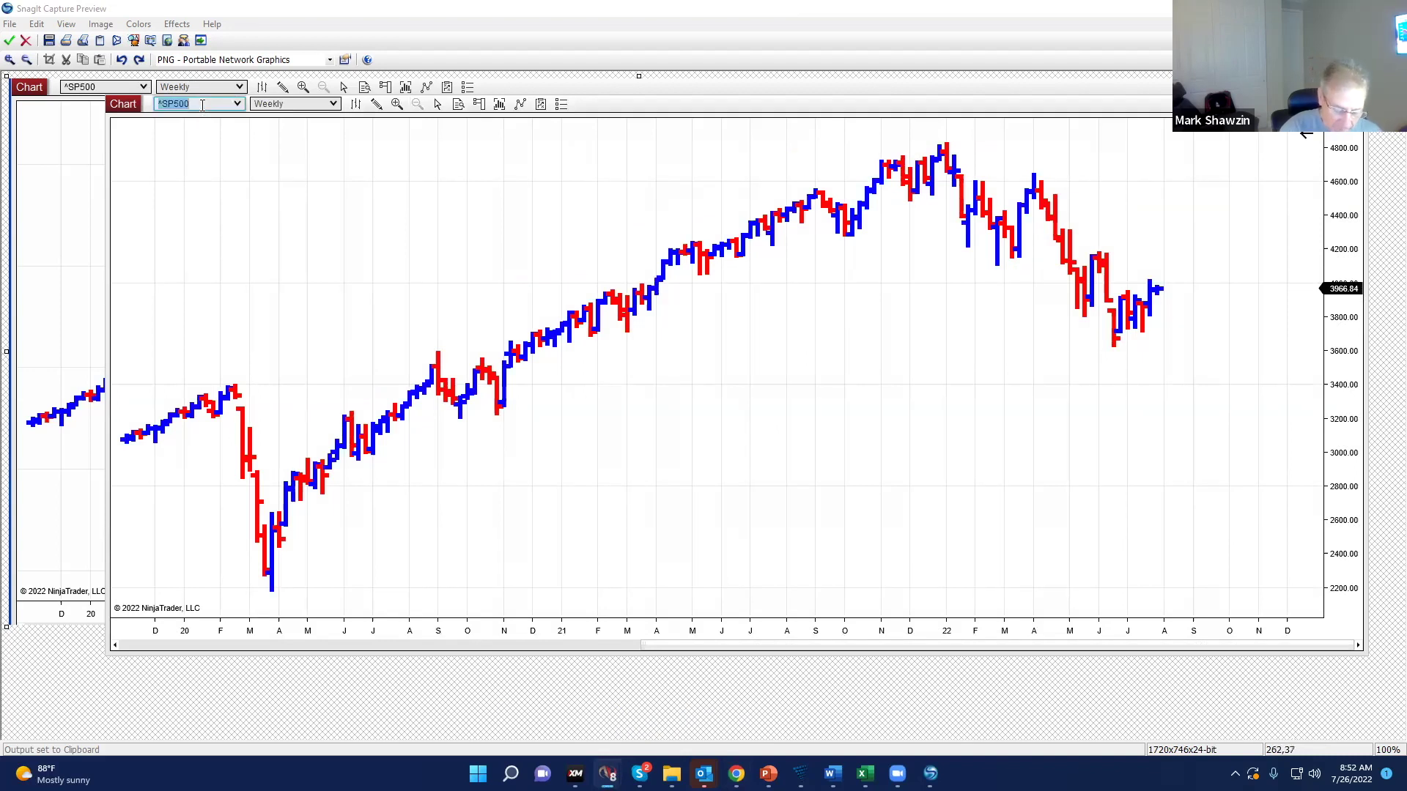
click(202, 106)
text(WM)
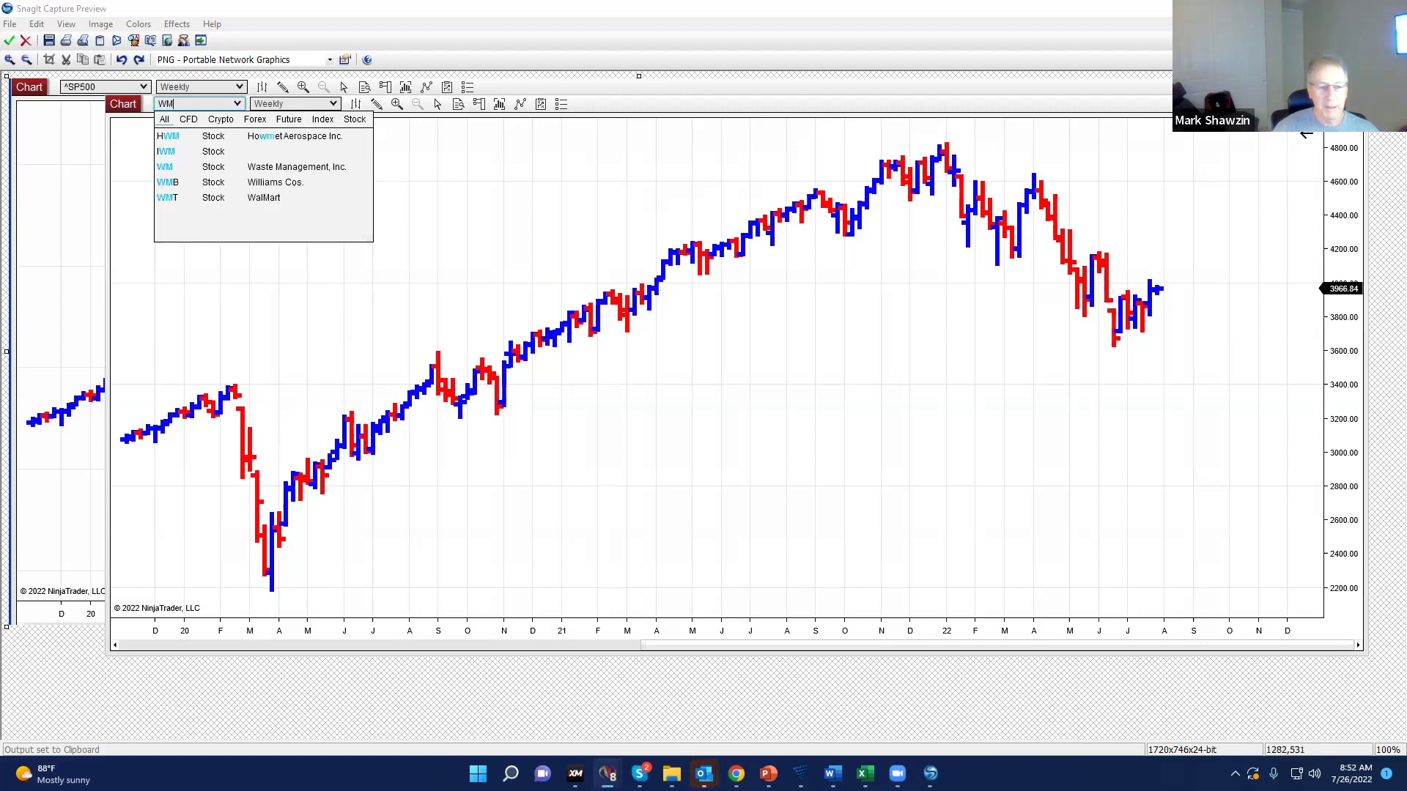
text(T)
key(Return)
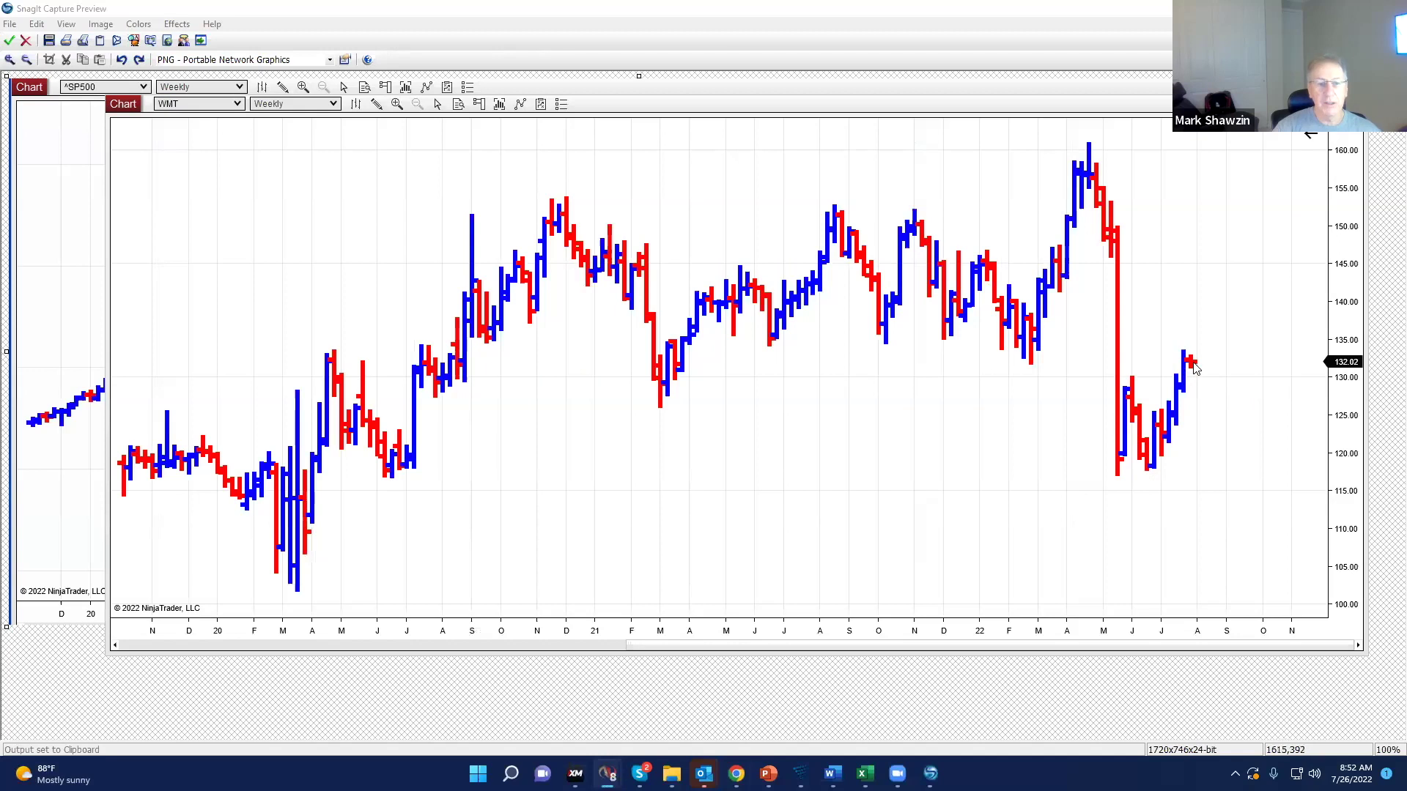
Set the WMT chart to the one-day interval and leave empty space after the latest bars
click(333, 104)
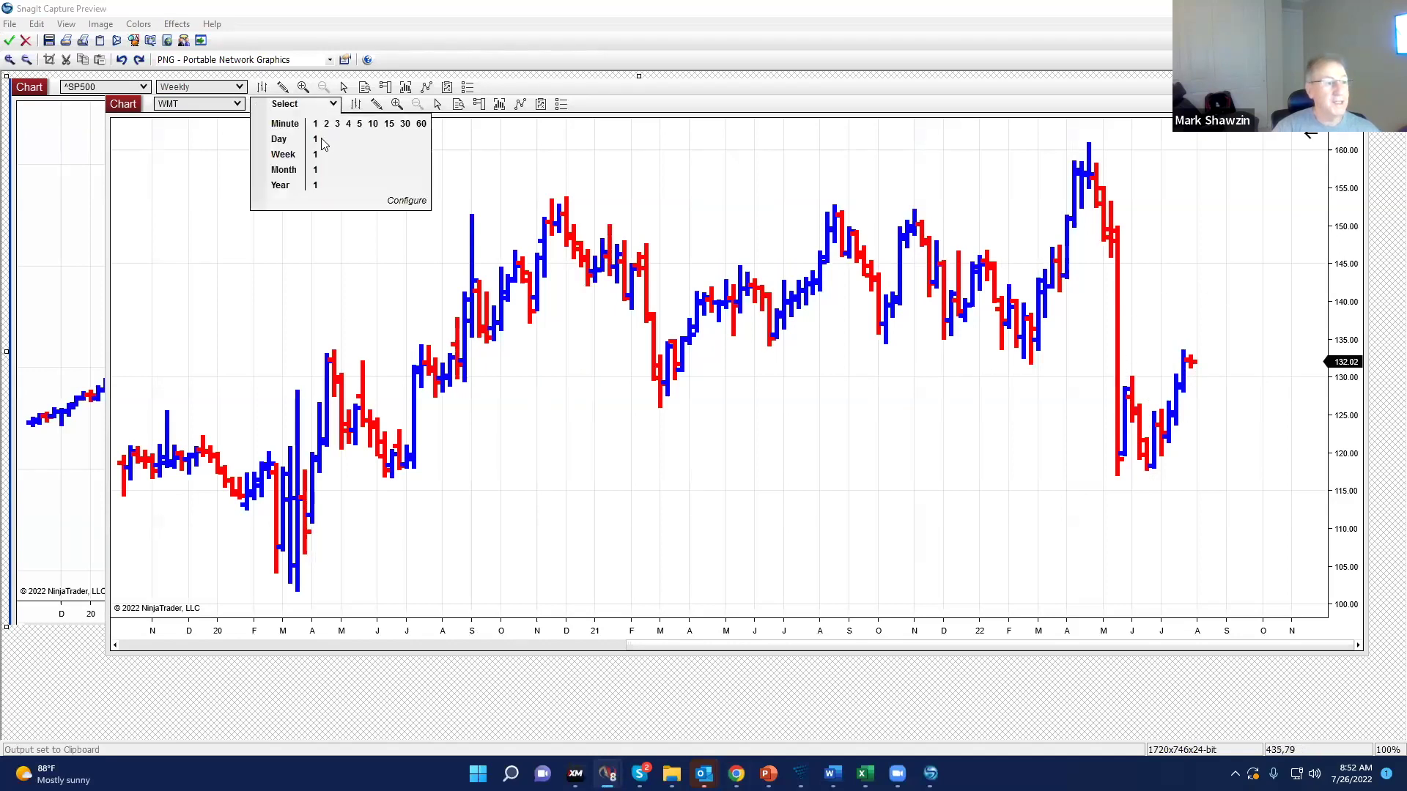
click(318, 140)
drag(1074, 379, 996, 383)
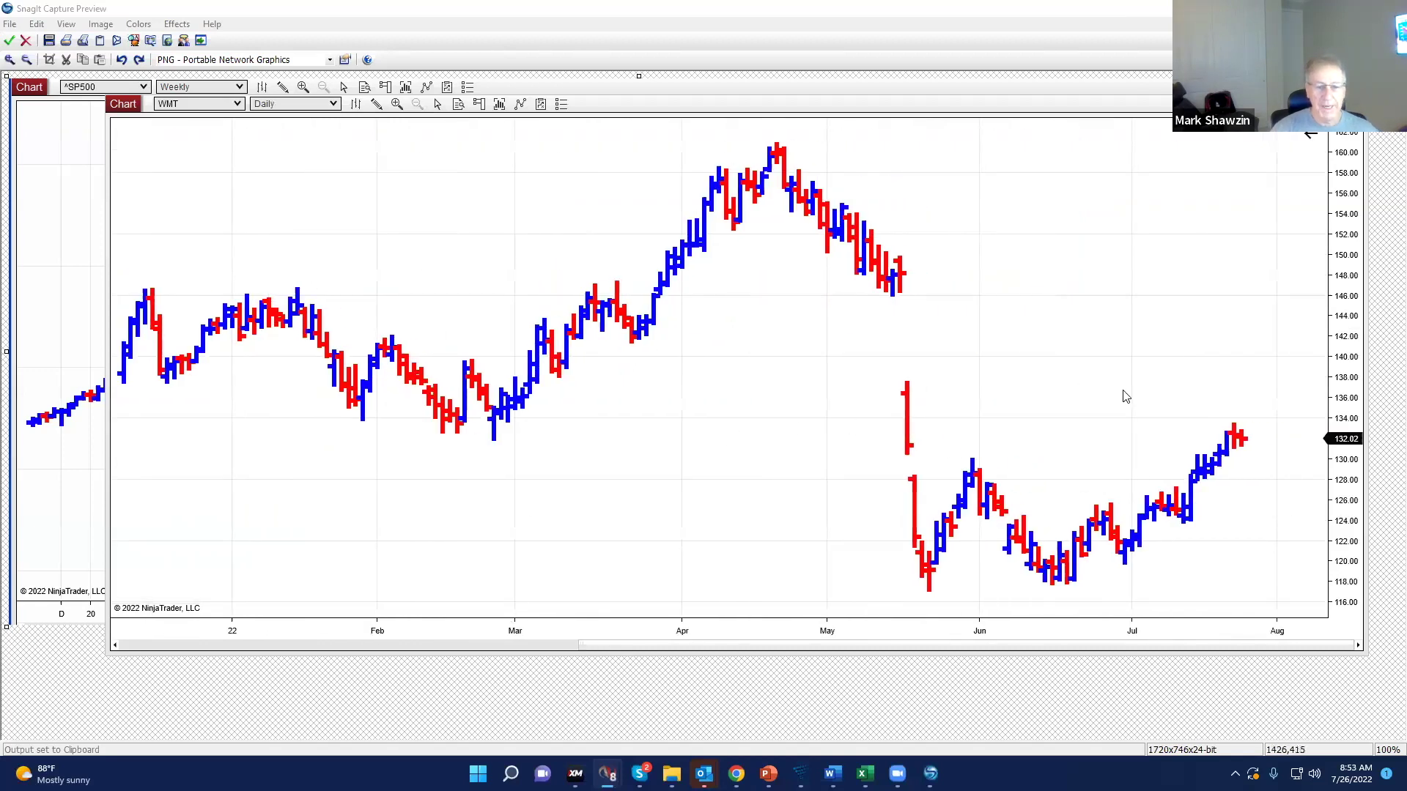
Change the instrument of the daily WMT chart to TGT
click(1254, 447)
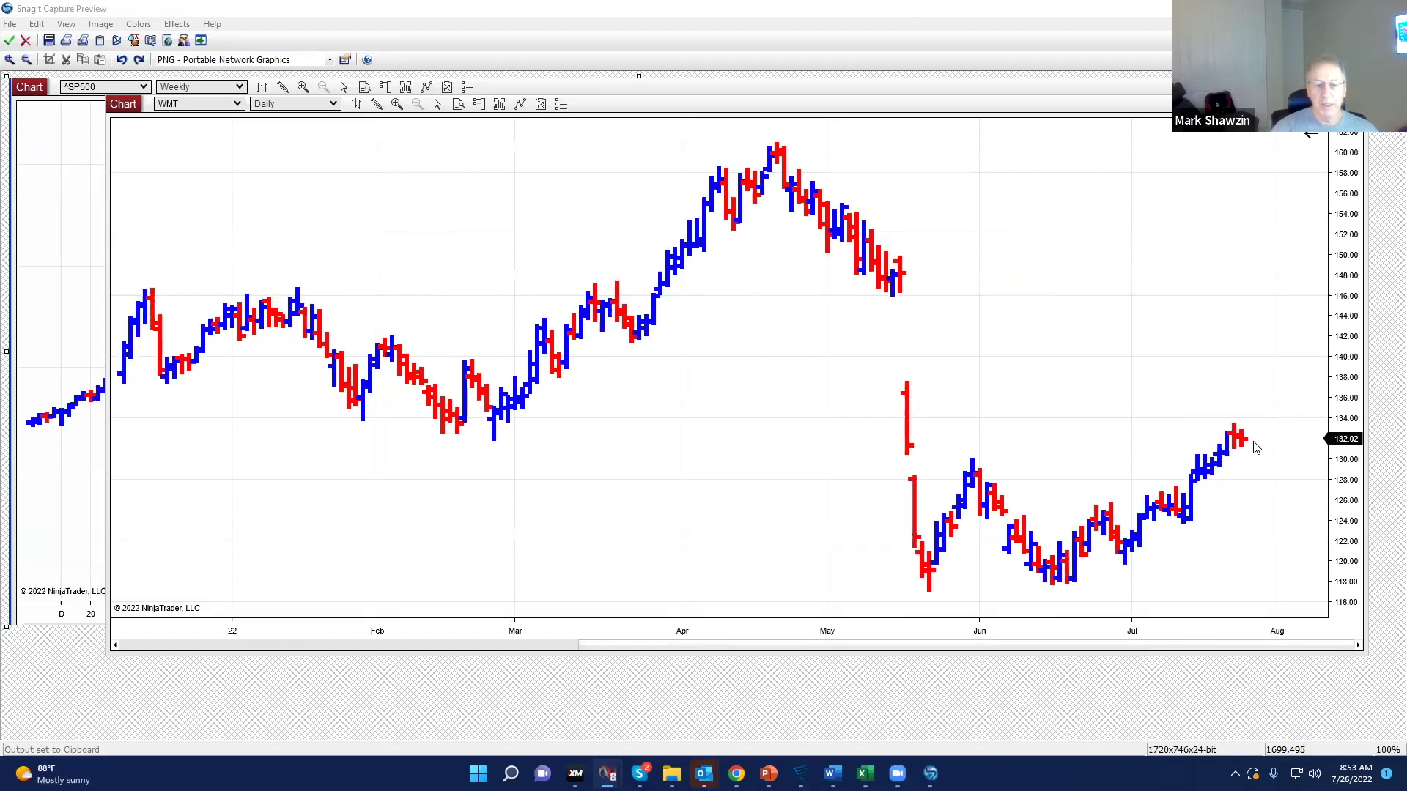
click(1249, 442)
click(176, 104)
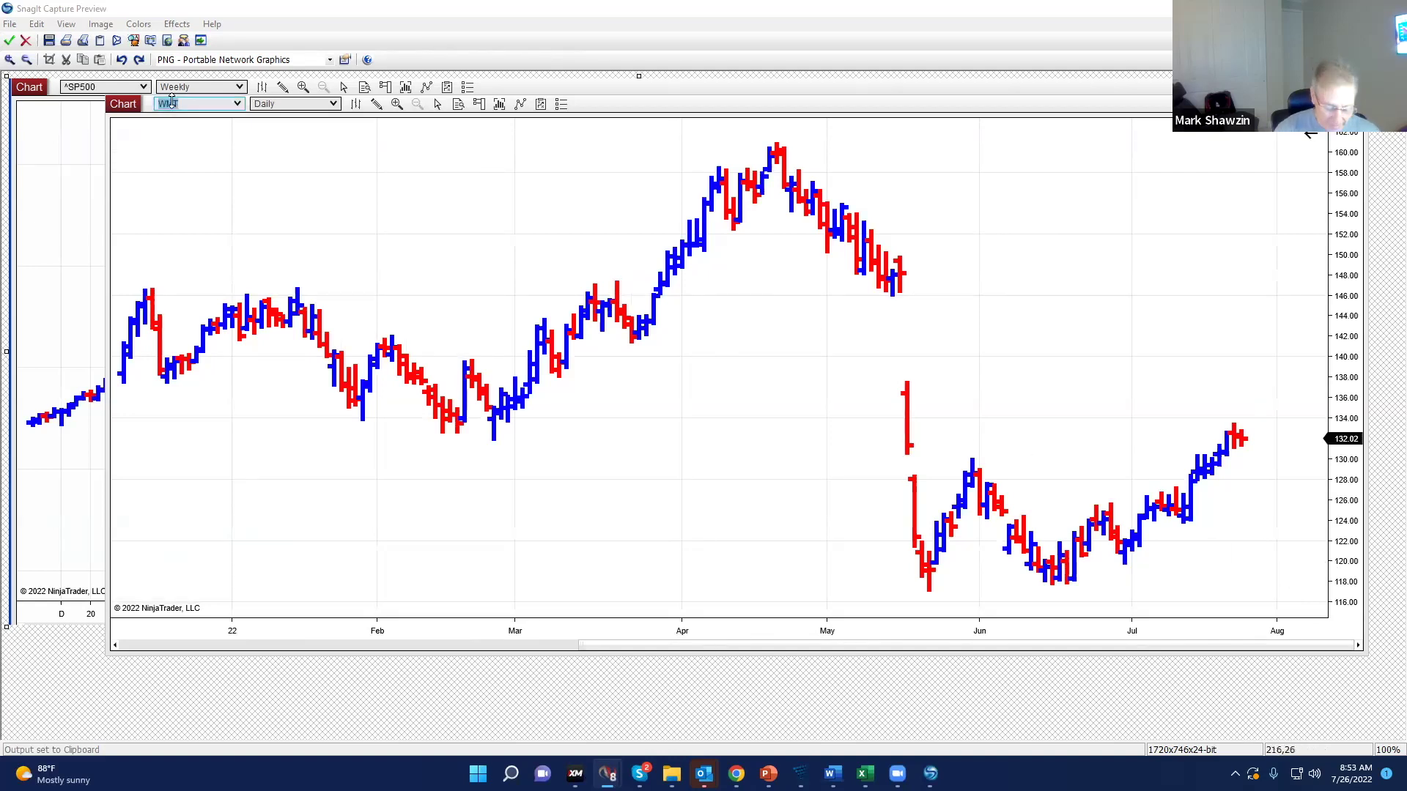
click(170, 102)
key(BackSpace)
key(BackSpace)
key(BackSpace)
text(T)
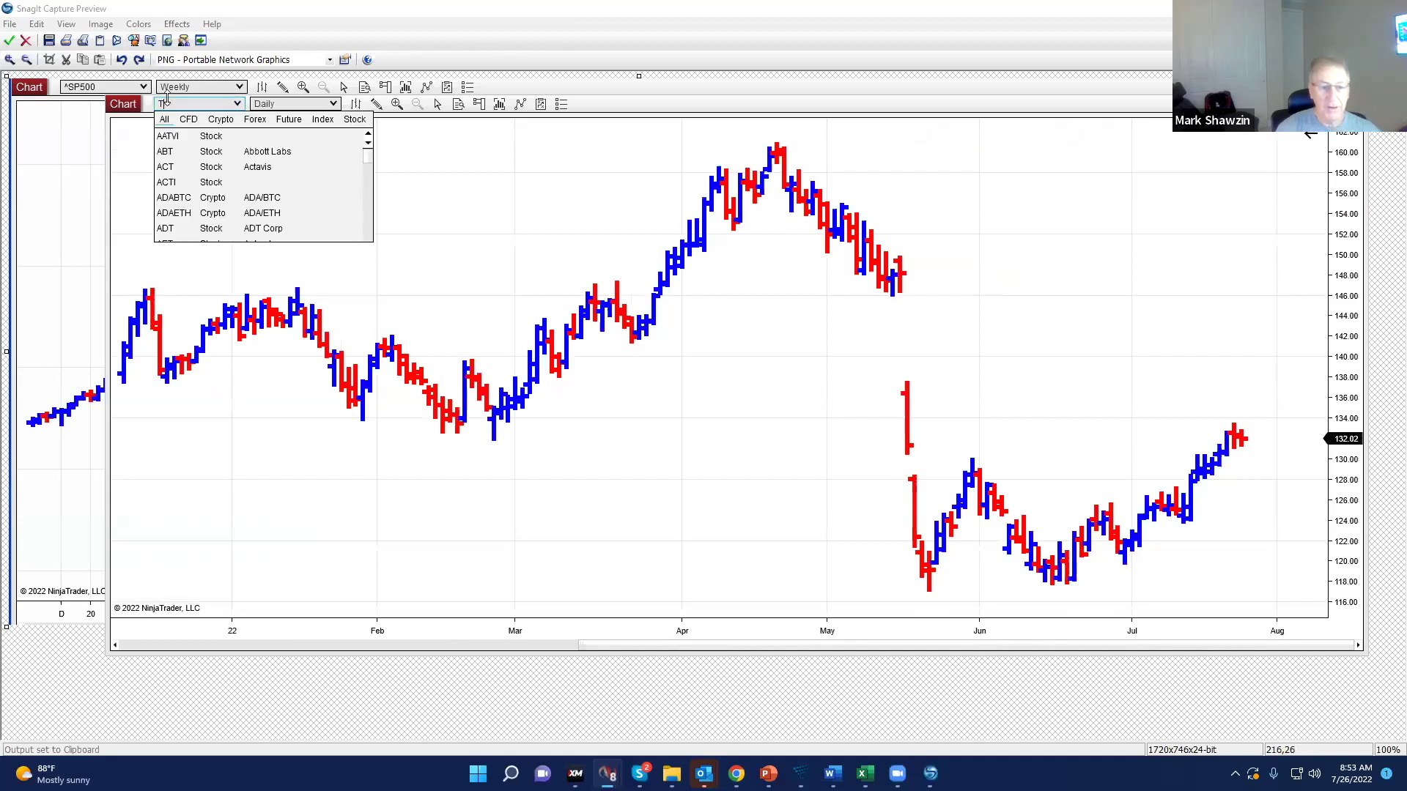
text(G)
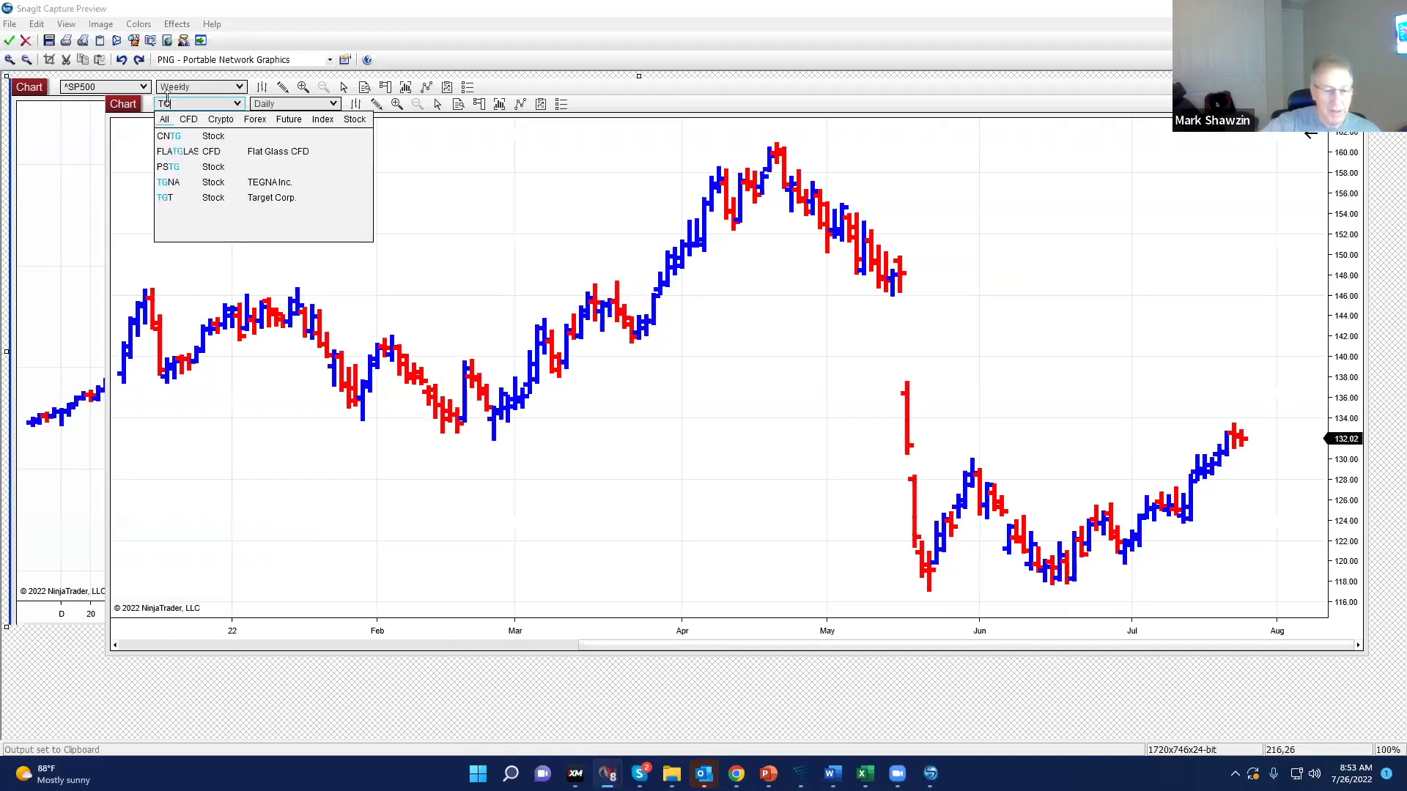
text(T)
key(Return)
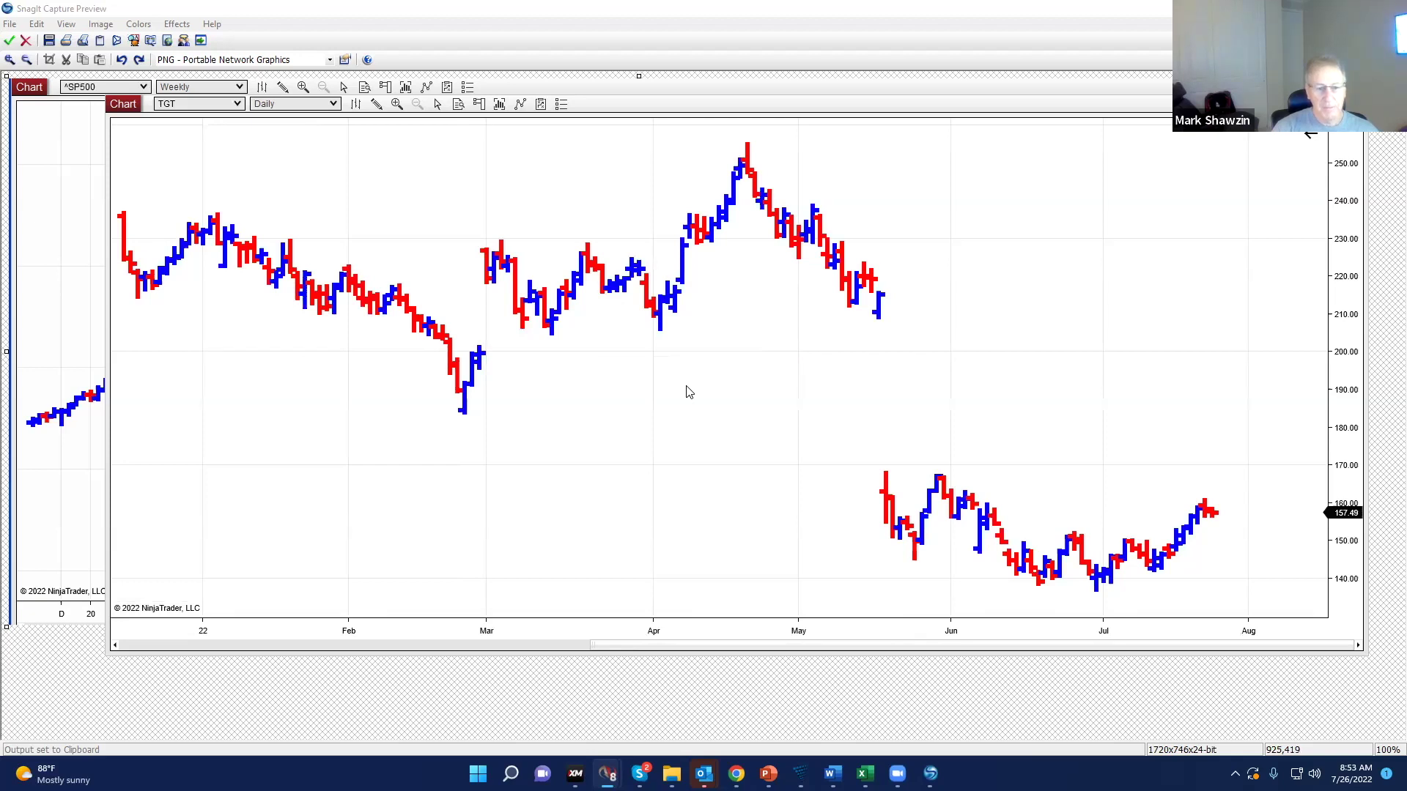
Shift the TGT daily chart slightly back in time to widen the empty space after the latest bars
click(1222, 526)
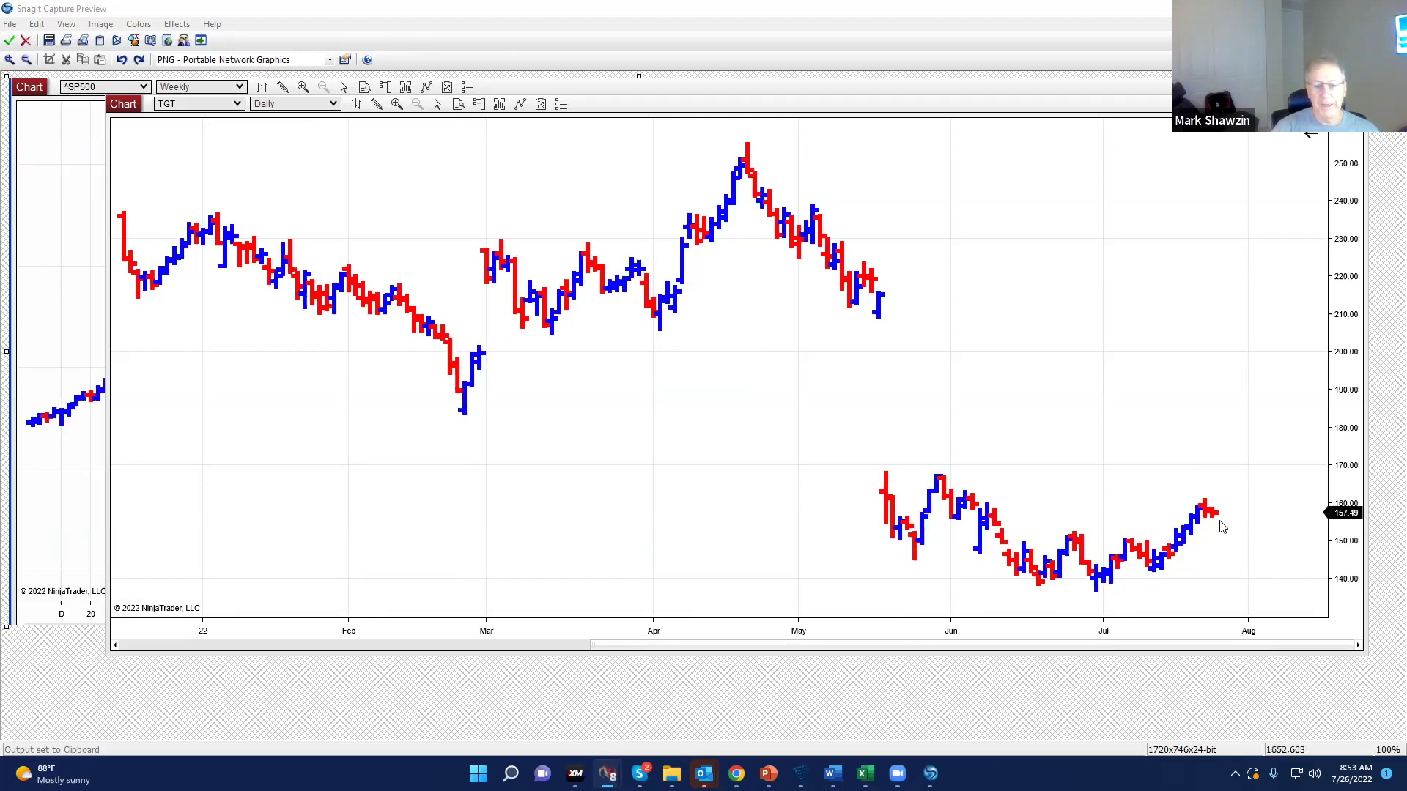
click(1220, 526)
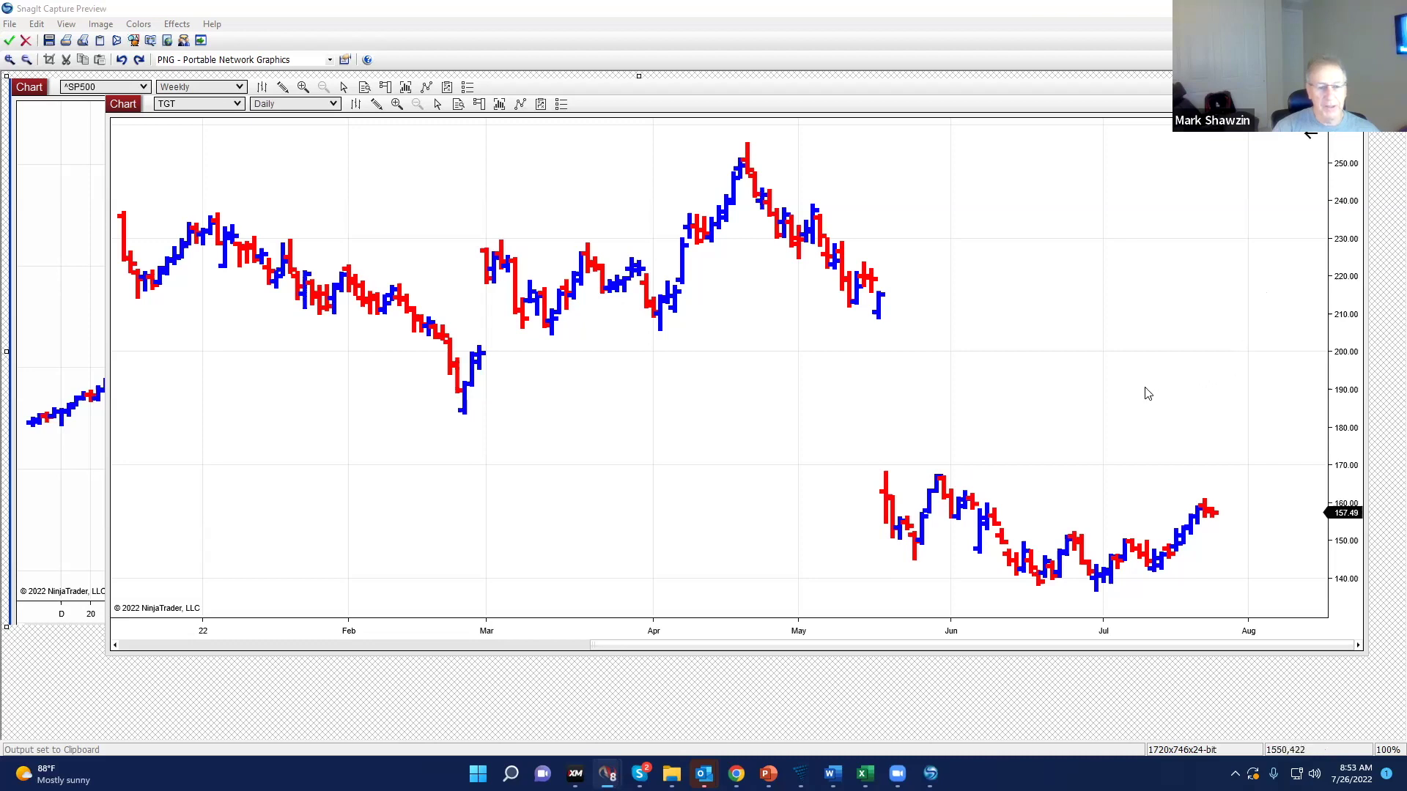
drag(1148, 393, 1115, 398)
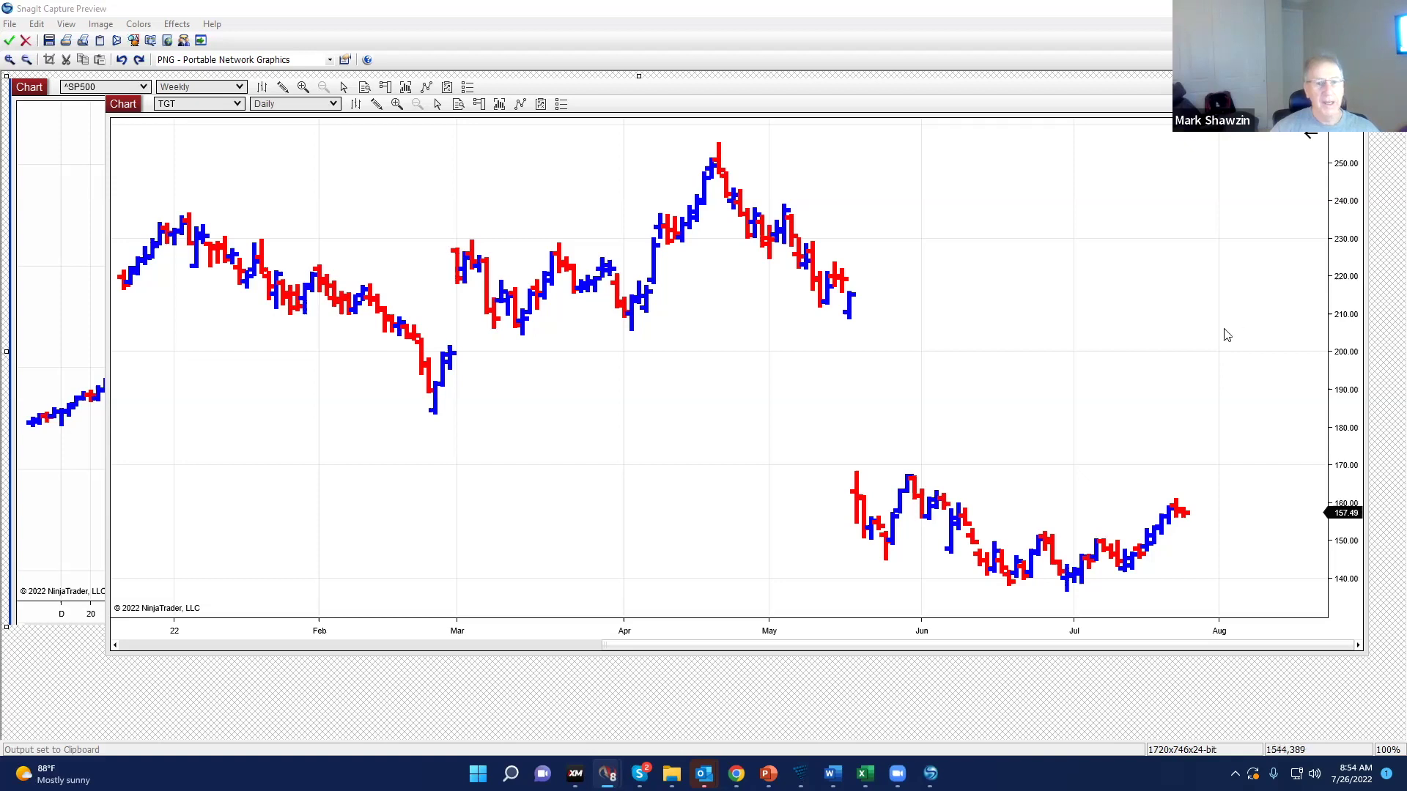
Return to the Snagit ^SP500 capture and draw green arrows from the latest bar up to the neckline, then down to about 3300
key(ctrl+z)
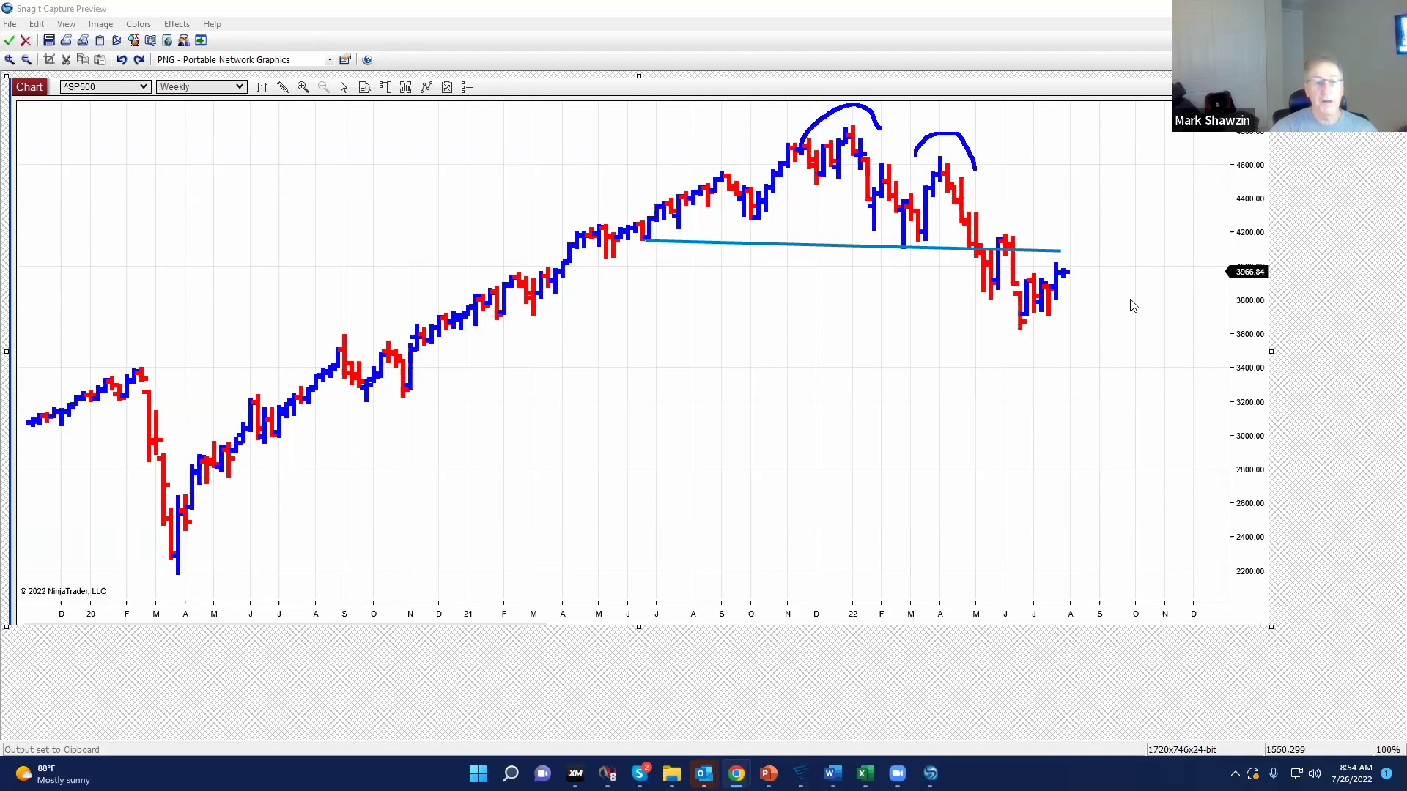
click(1068, 256)
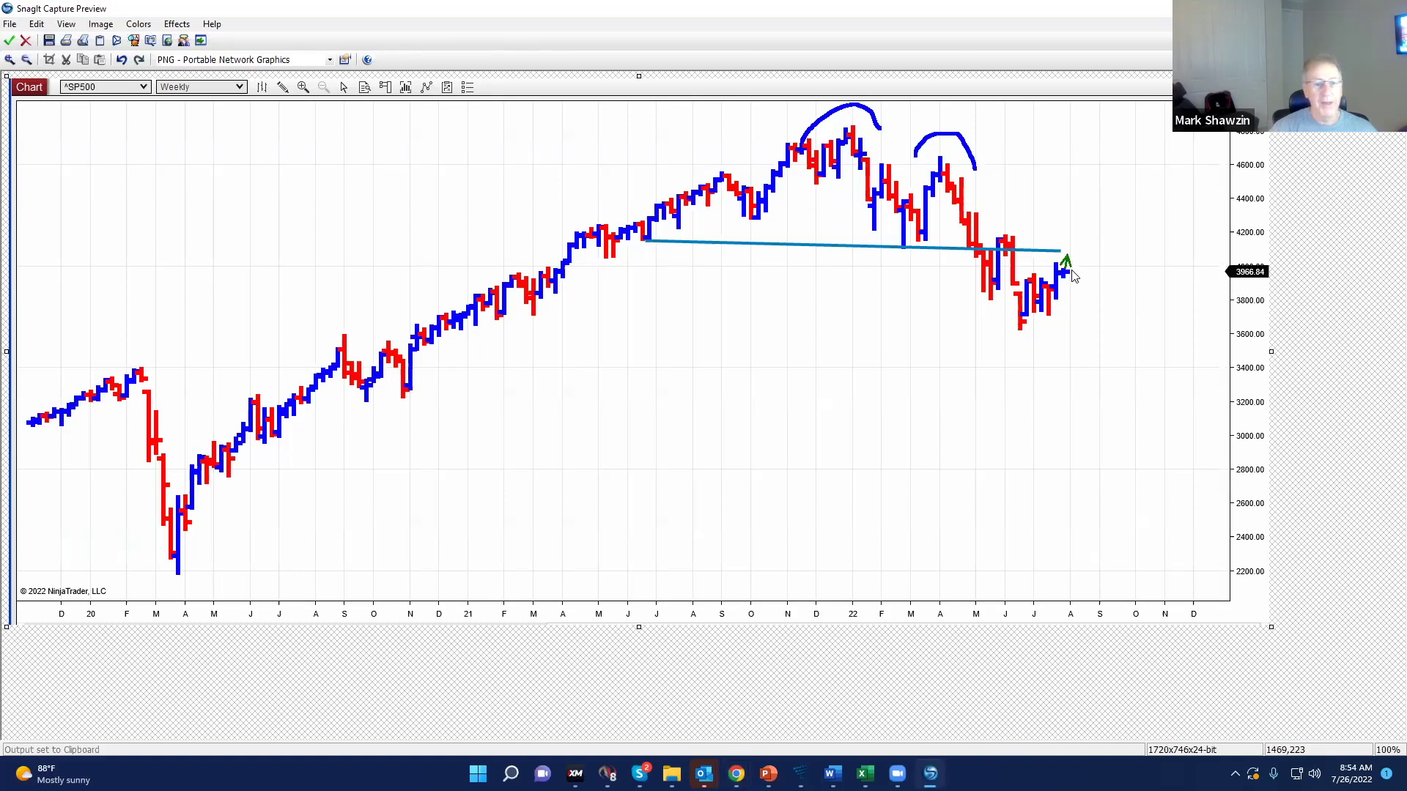
click(1135, 382)
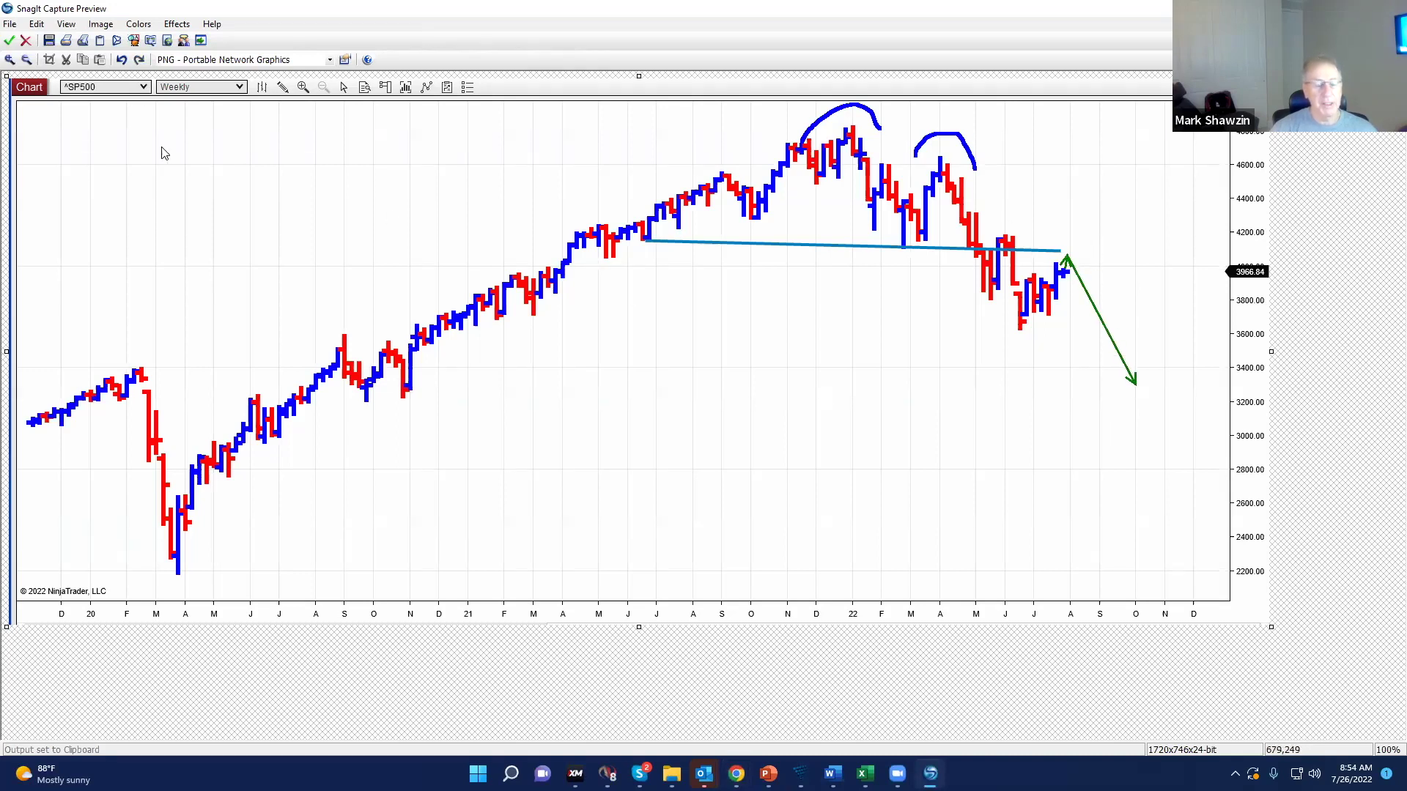
Undo both green arrows and the blue neckline on the ^SP500 capture, along with a trial arrow at the latest bars
click(122, 61)
click(122, 61)
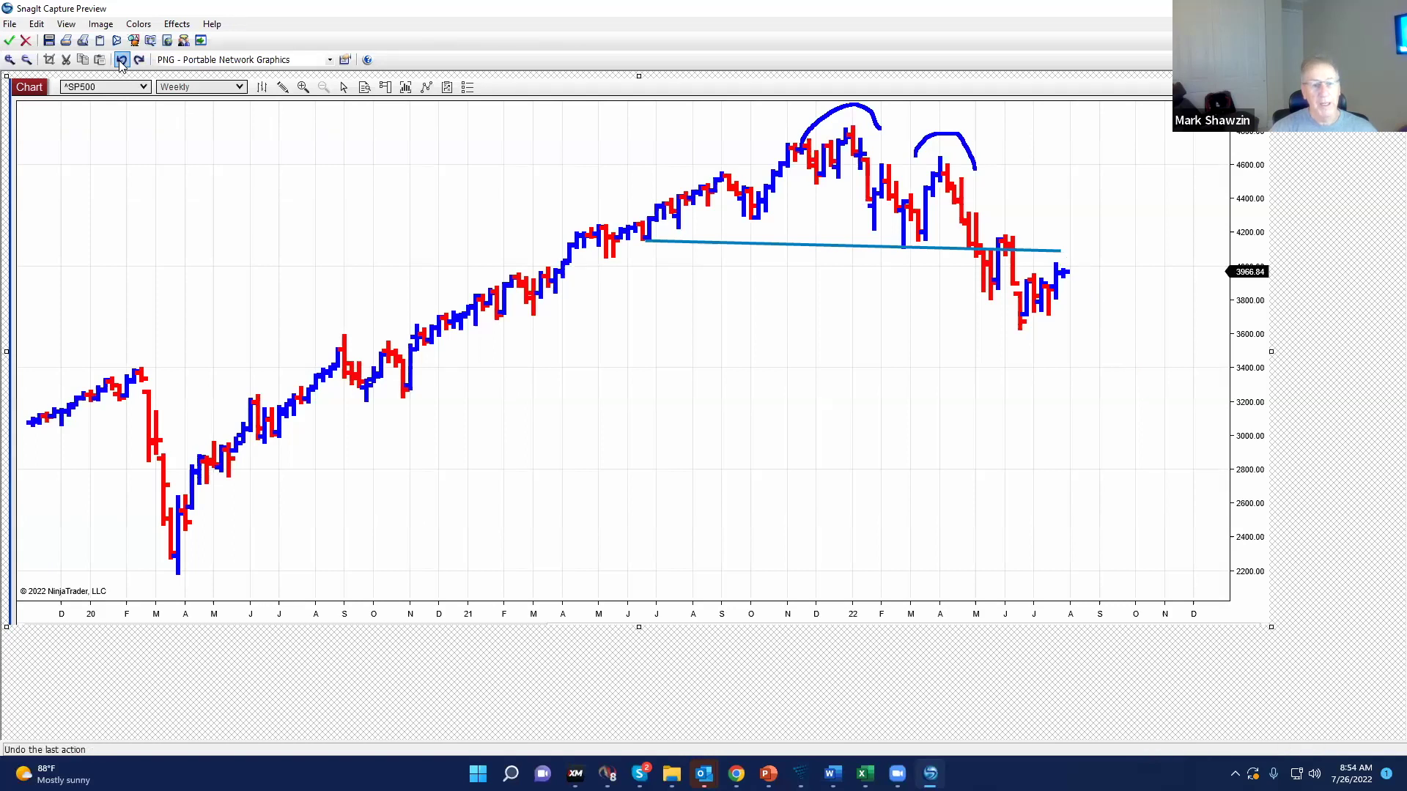
click(122, 61)
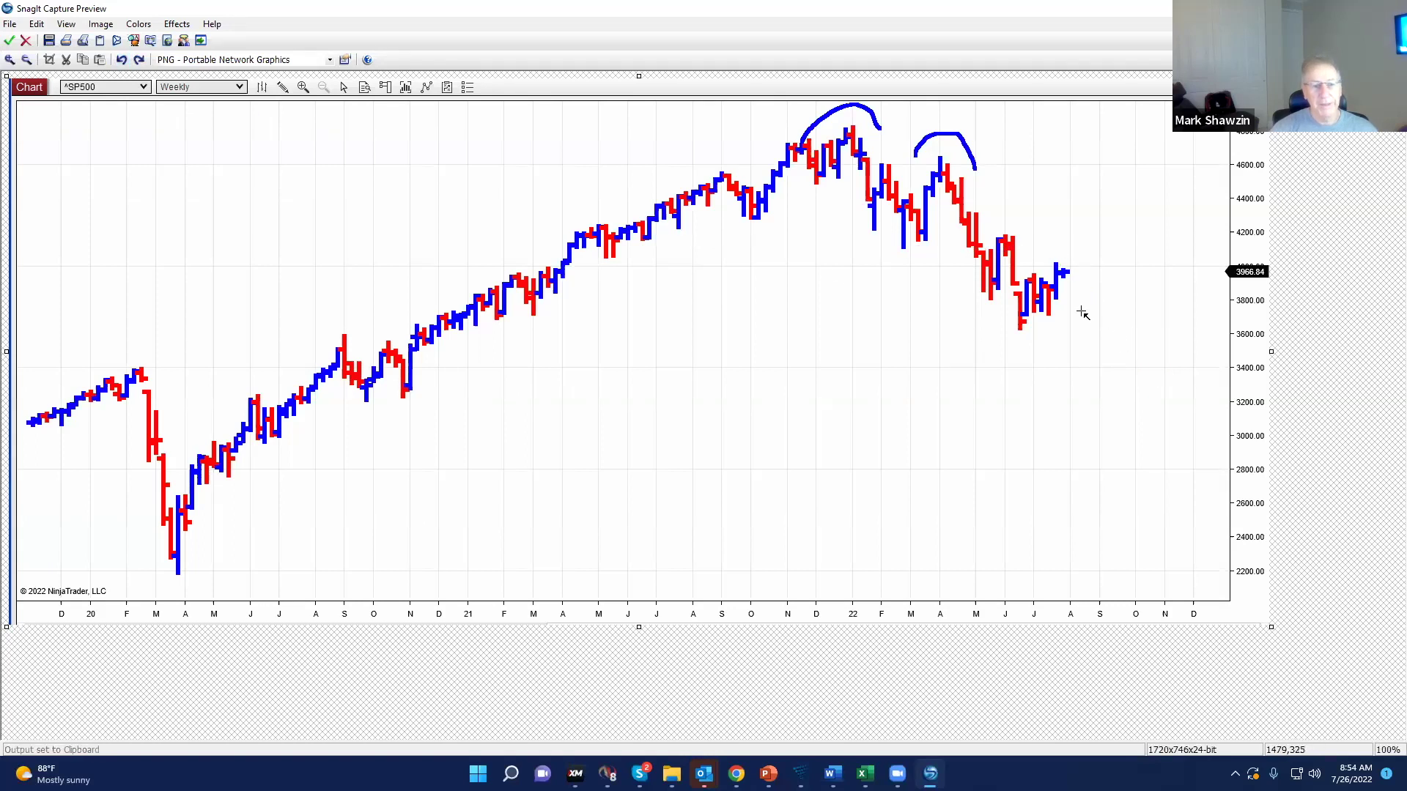
drag(1097, 273, 1064, 272)
click(122, 59)
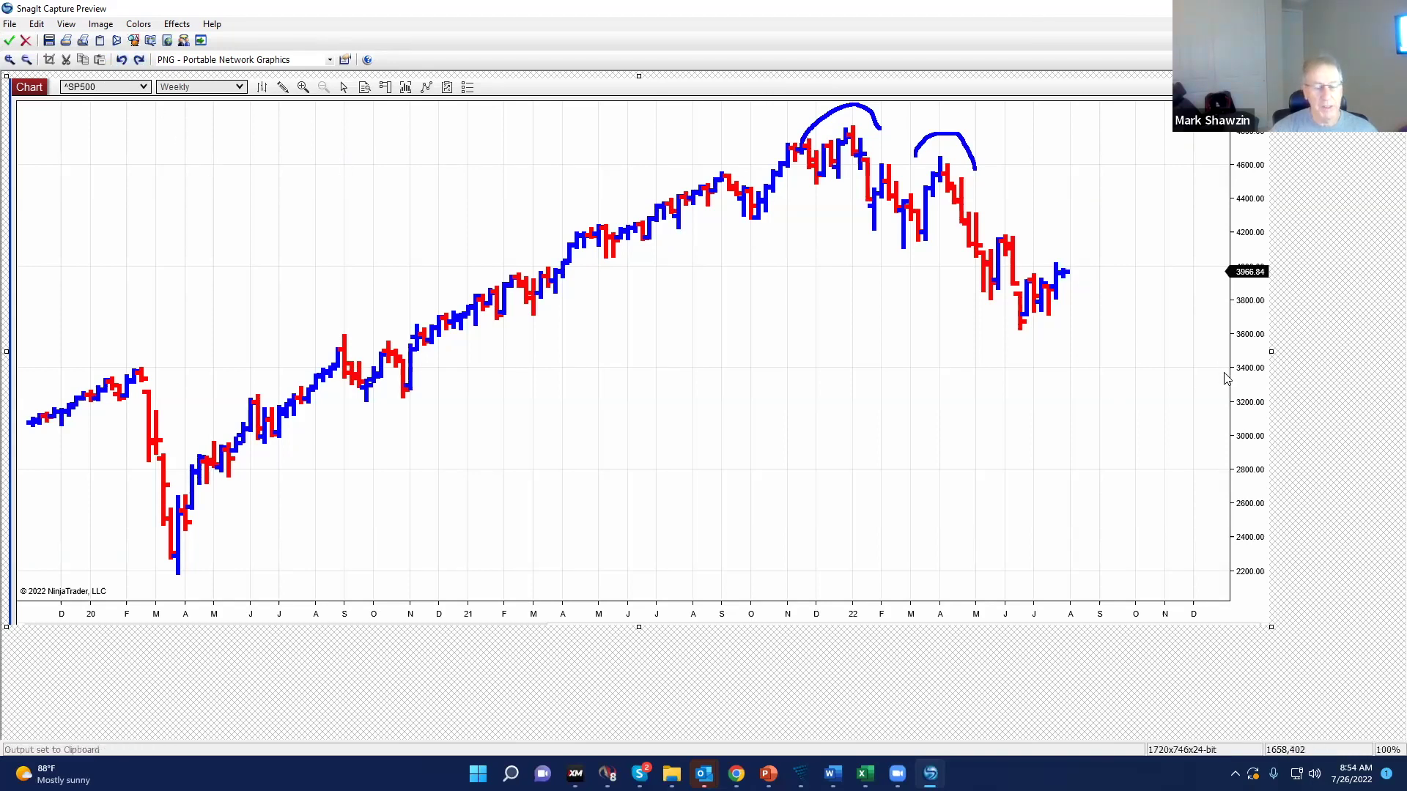